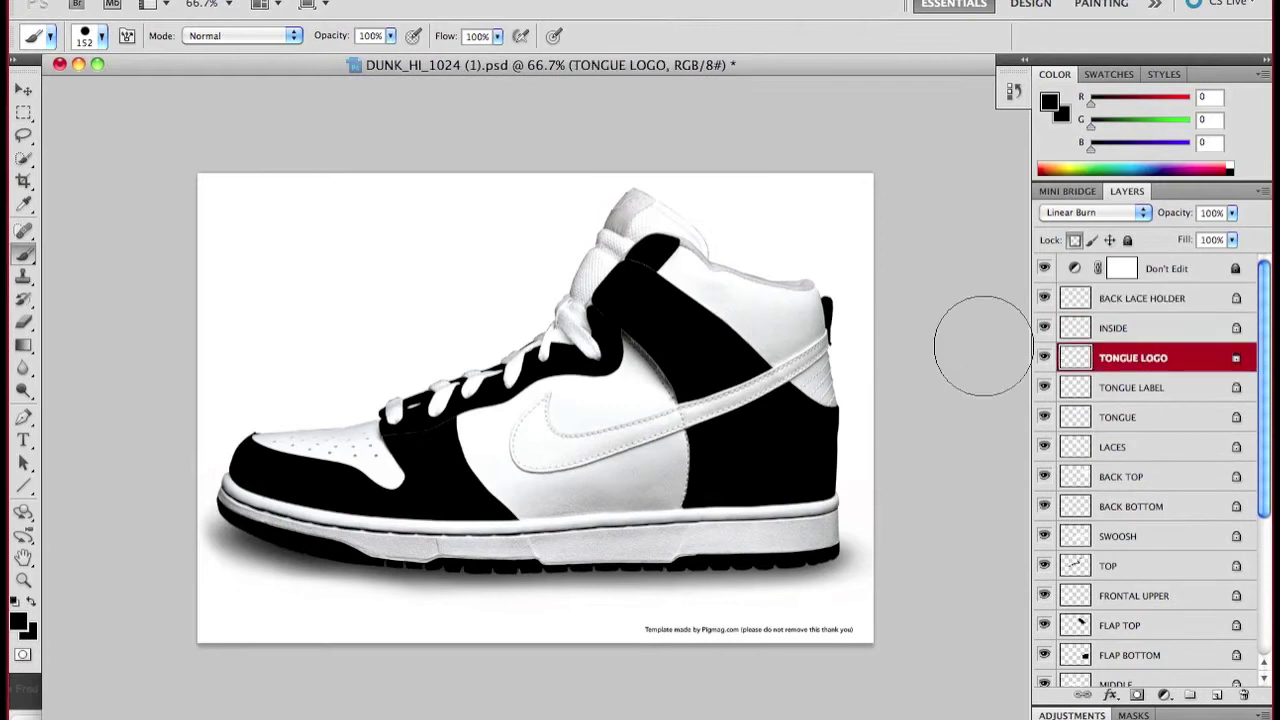
# - Paint the shoe's inner collar edge black on the INSIDE layer
pyautogui.click(1153, 316)
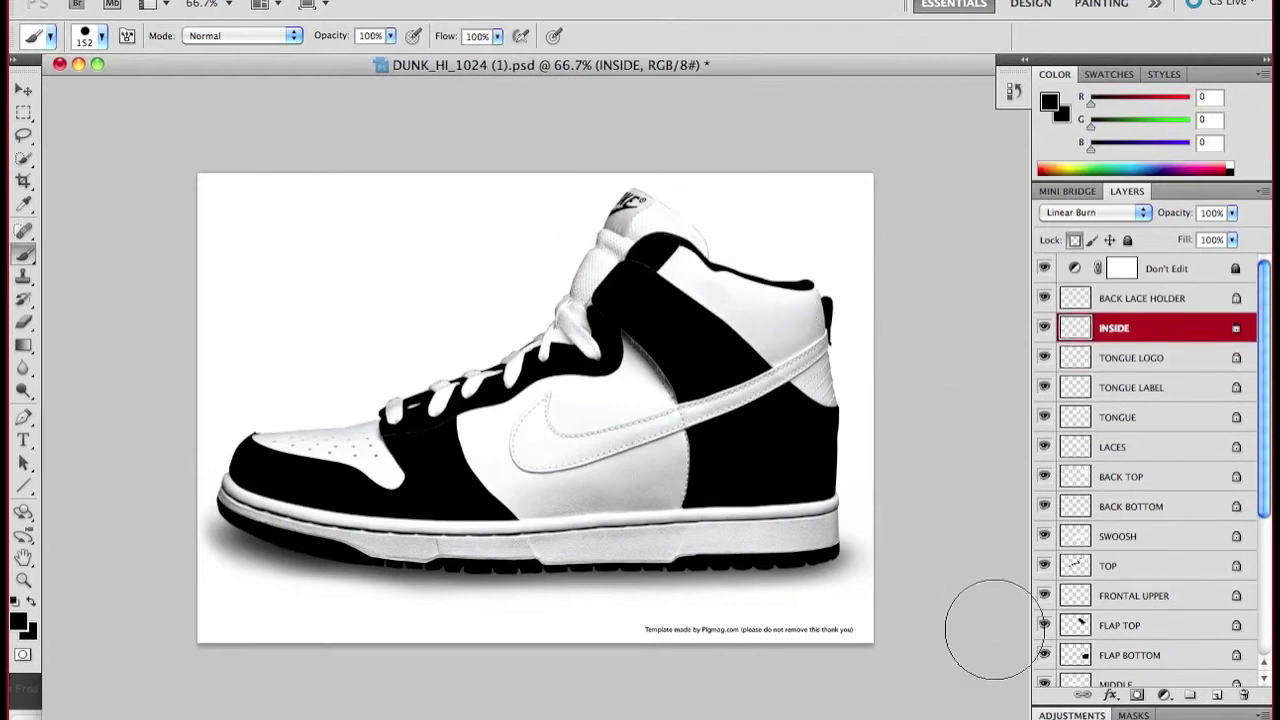
# - Check the plimsoll reference photo in Chrome and set the foreground colour in Photoshop to blue, RGB 0, 184, 241
pyautogui.click(565, 680)
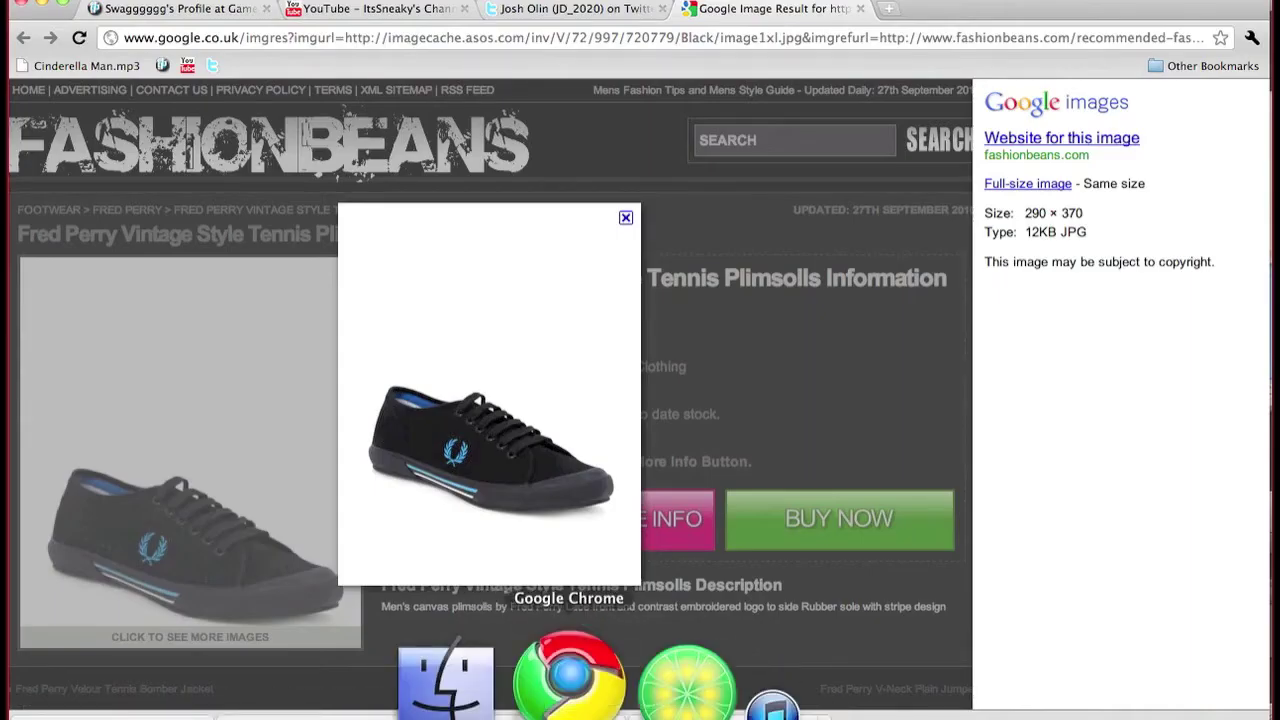
pyautogui.click(737, 680)
pyautogui.click(1048, 107)
pyautogui.moveTo(975, 66); pyautogui.dragTo(981, 55)
pyautogui.press('Return')
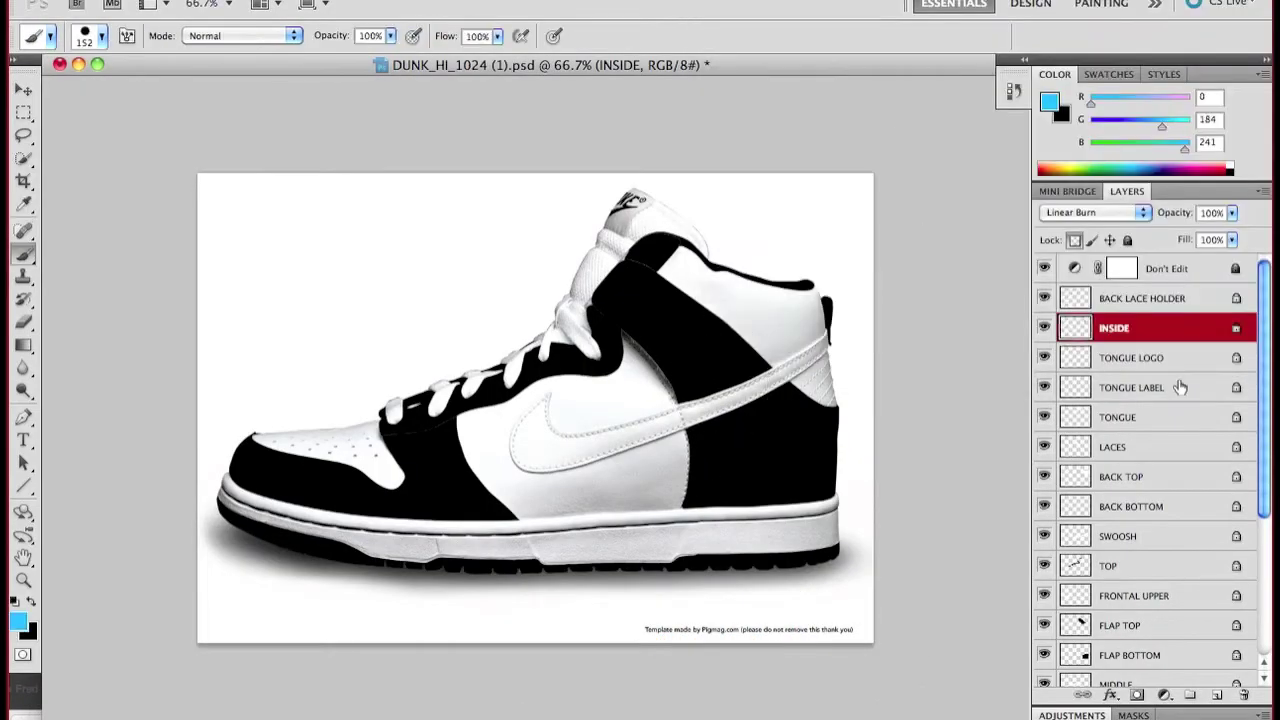
# - Paint the side panel on the MIDDLE layer and the heel collar panel on the BACK TOP layer blue
pyautogui.scroll(-5, 1180, 387)
pyautogui.click(1117, 536)
pyautogui.moveTo(560, 380)
pyautogui.mouseDown()
pyautogui.moveTo(575, 440)
pyautogui.moveTo(615, 490)
pyautogui.mouseUp()
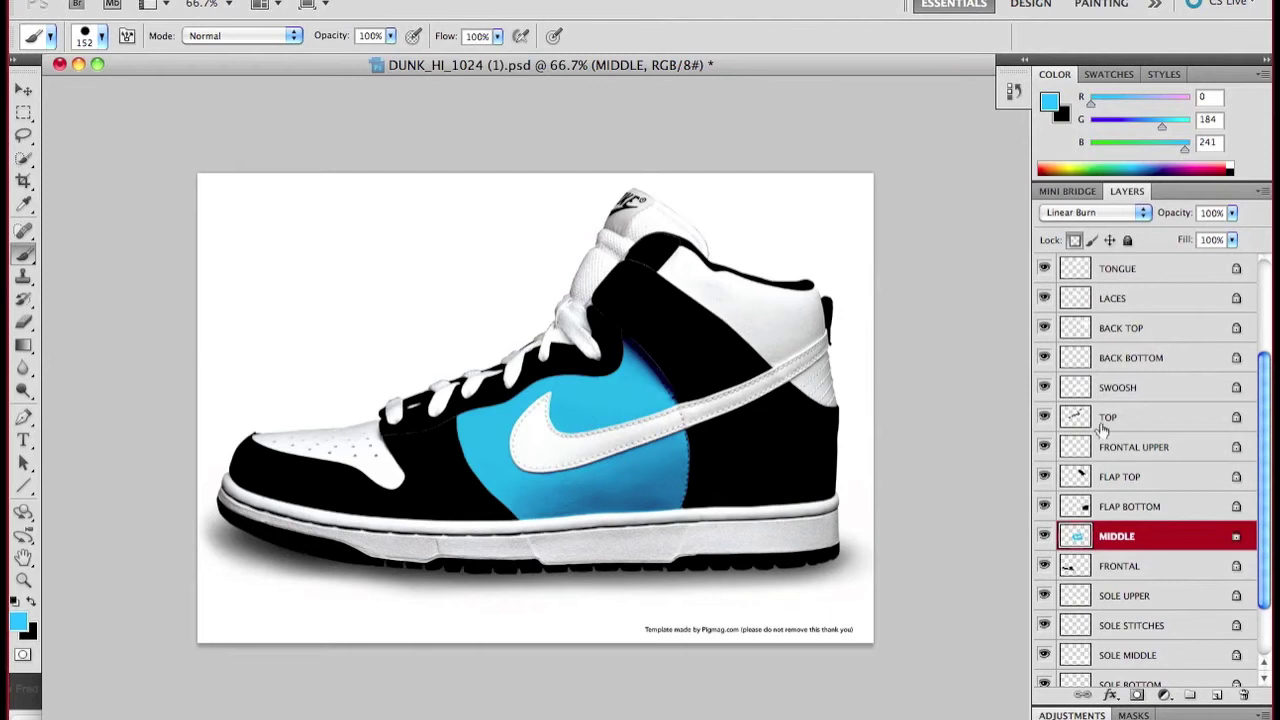
pyautogui.click(1135, 357)
pyautogui.click(1125, 327)
pyautogui.moveTo(820, 345); pyautogui.dragTo(645, 260)
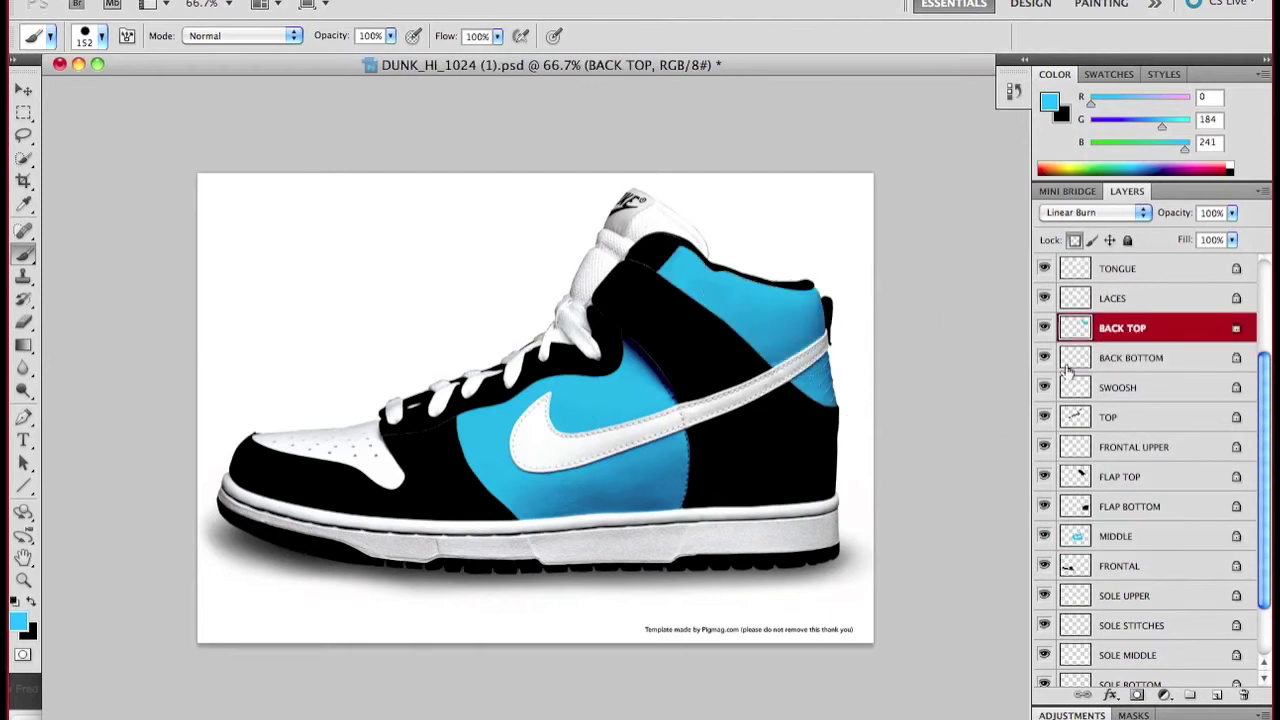
# - Paint the perforated toe panel blue on the FRONTAL UPPER layer
pyautogui.scroll(-1, 1133, 317)
pyautogui.scroll(-1, 1131, 317)
pyautogui.click(1135, 375)
pyautogui.moveTo(480, 450); pyautogui.dragTo(386, 414)
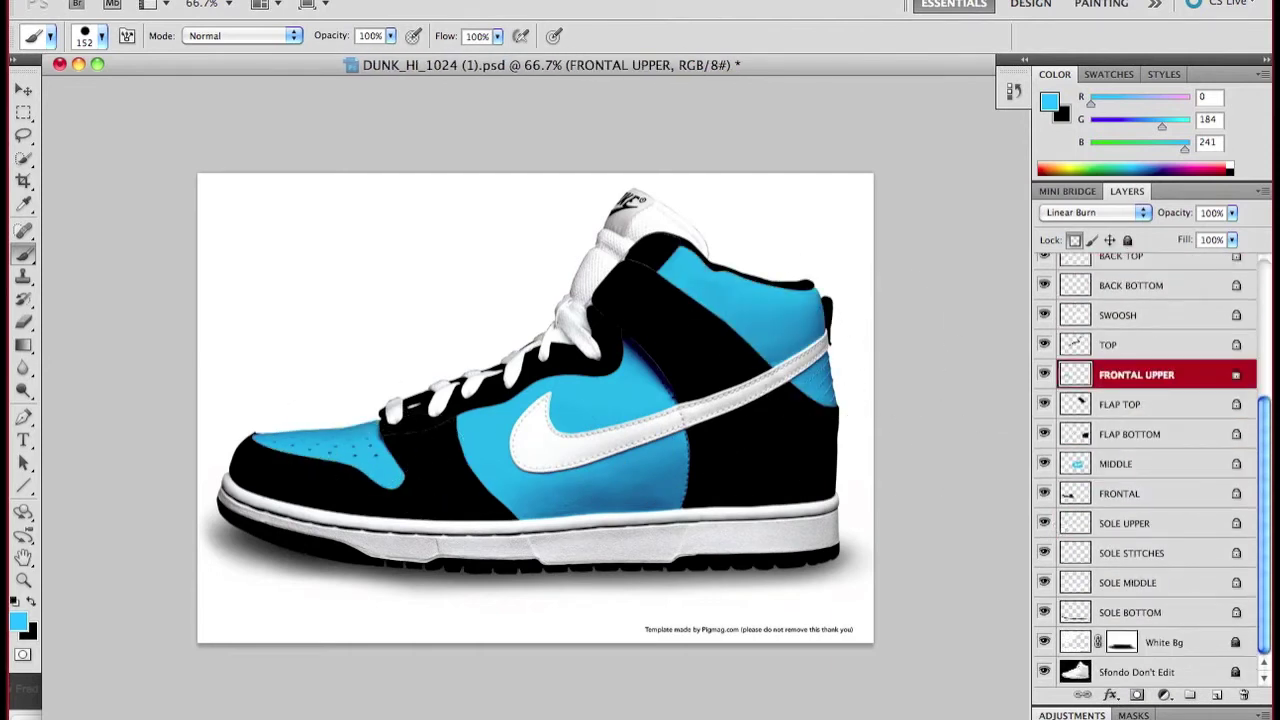
# - Choose the Dune Grass brush preset at 112 px
pyautogui.click(100, 38)
pyautogui.scroll(-5, 117, 248)
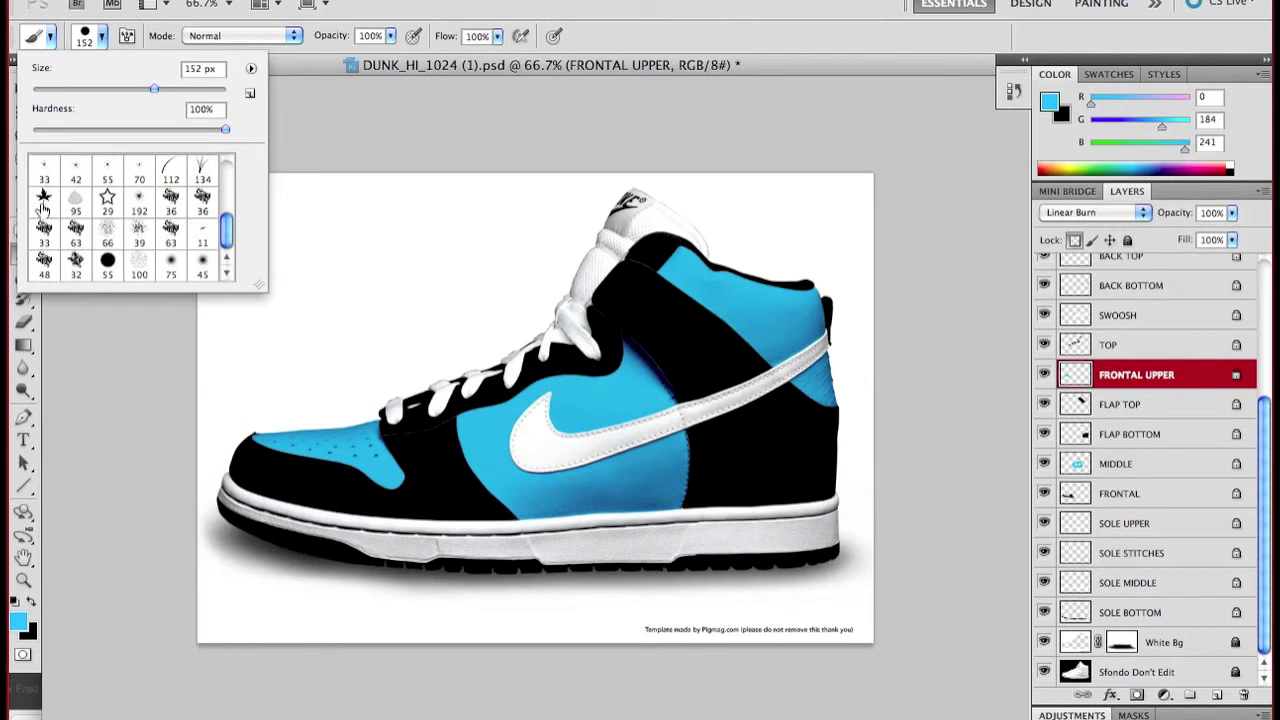
pyautogui.scroll(2, 80, 235)
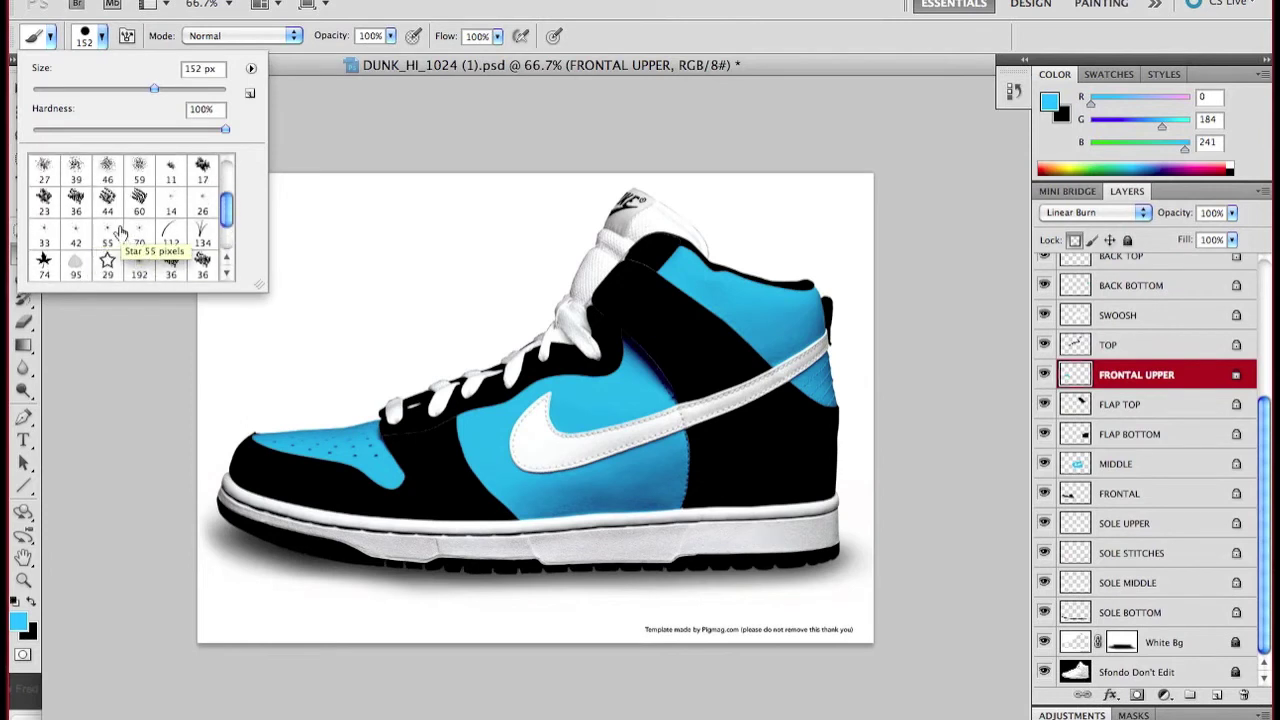
pyautogui.click(139, 235)
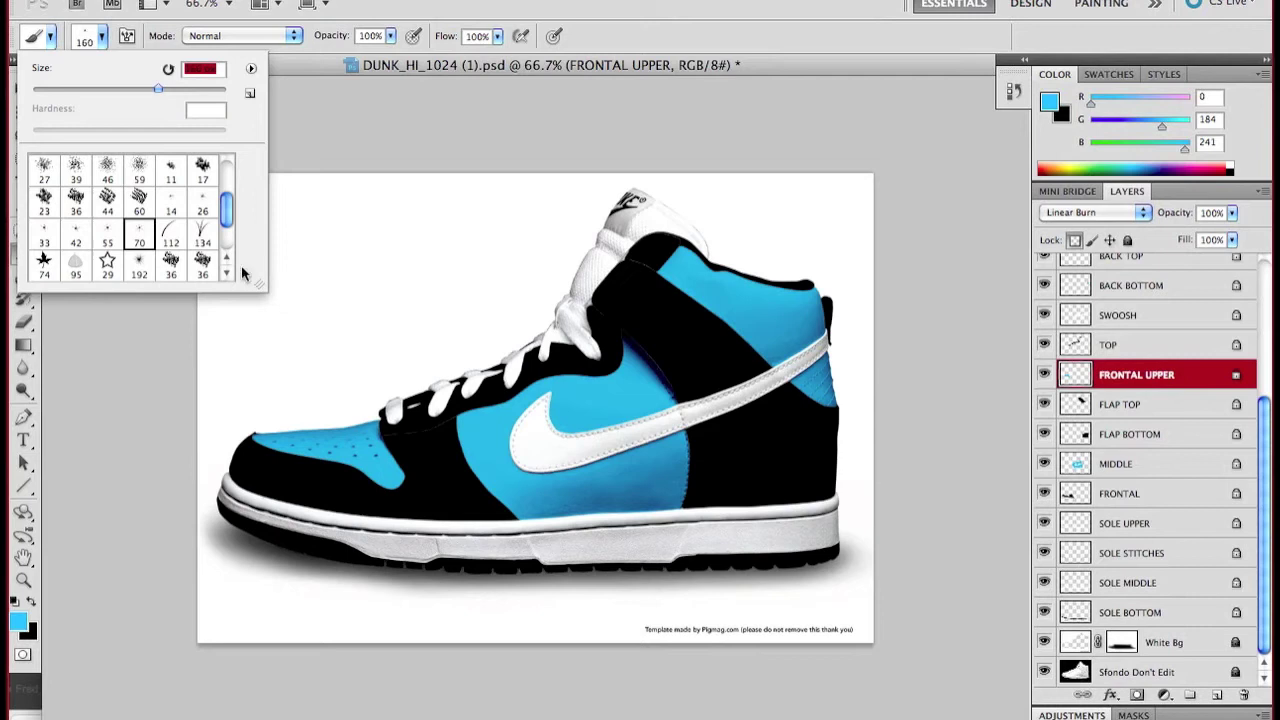
pyautogui.click(171, 236)
pyautogui.click(670, 476)
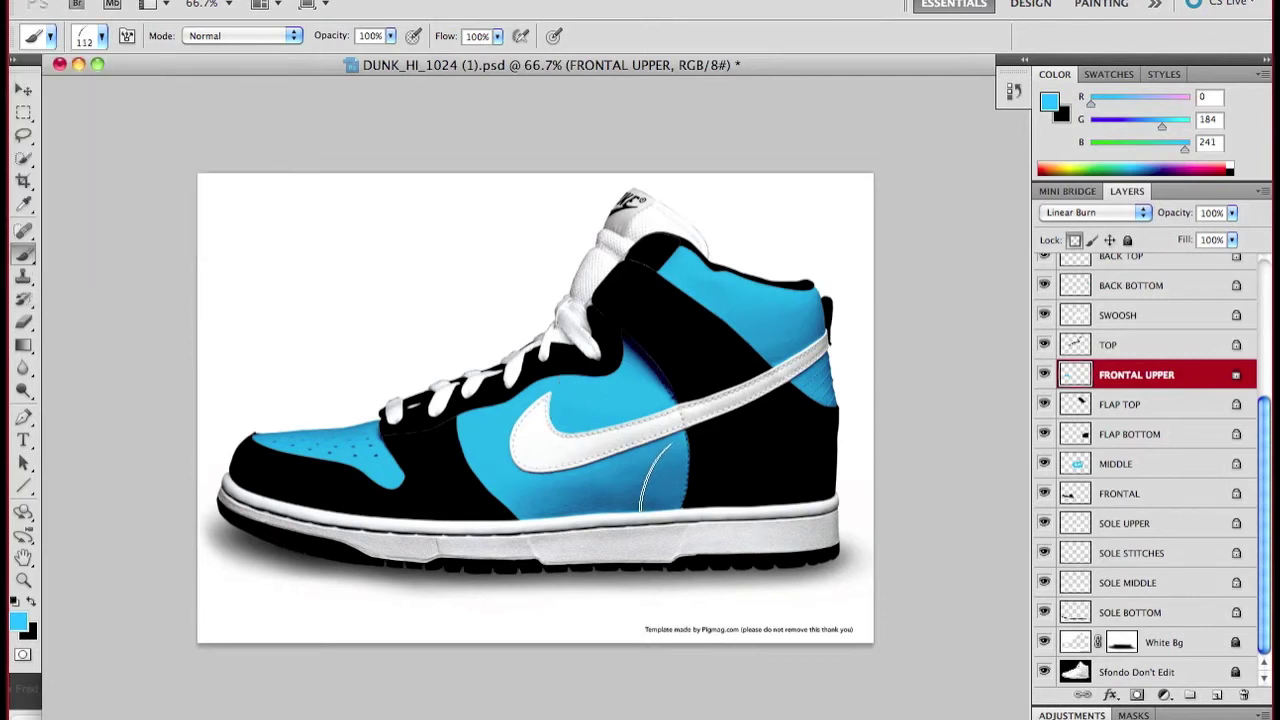
# - Set the foreground colour to black, keeping the grass brush at 112 px
pyautogui.click(18, 621)
pyautogui.click(724, 296)
pyautogui.click(1185, 28)
pyautogui.click(102, 36)
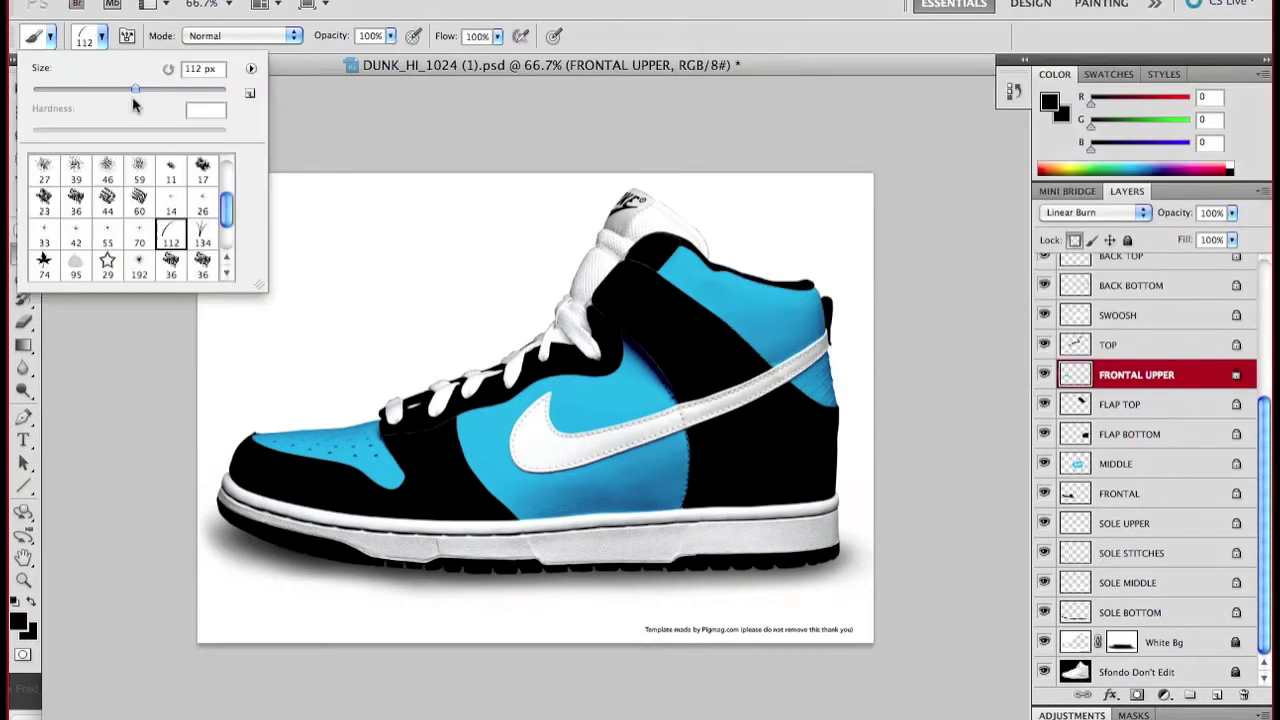
pyautogui.press('Return')
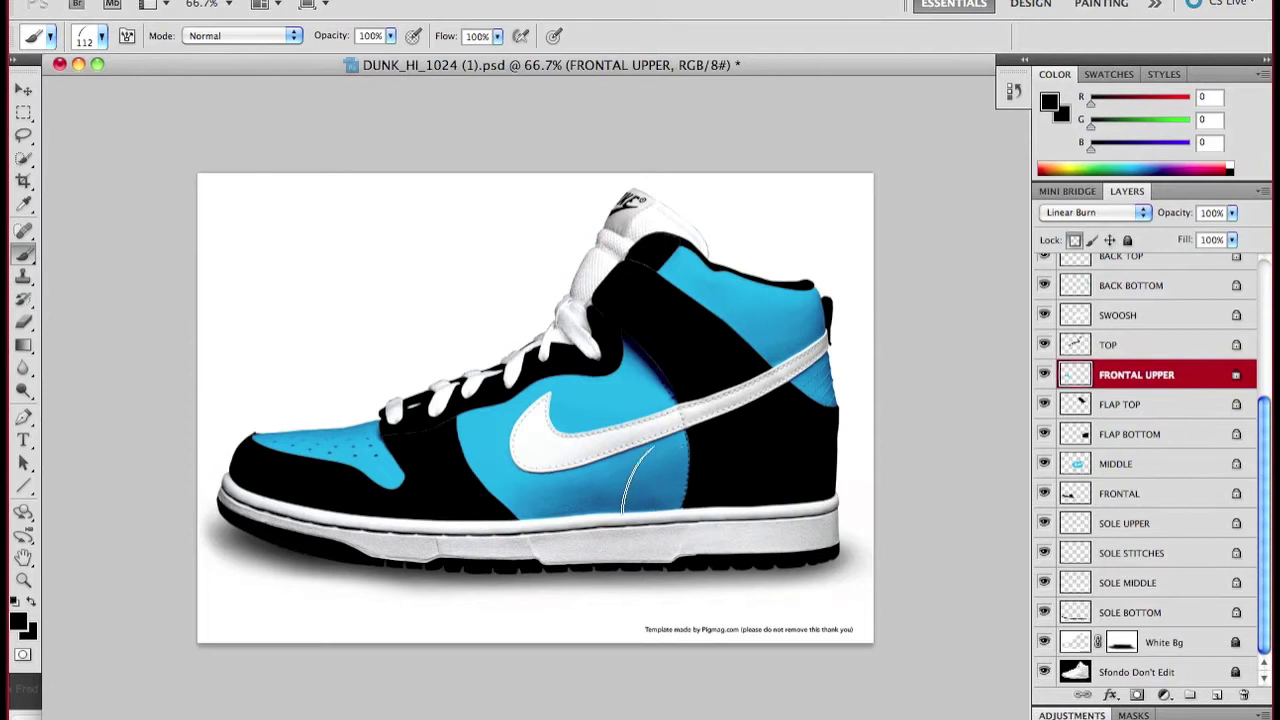
pyautogui.click(102, 36)
pyautogui.press('Return')
# - Stamp black grass blades in several spots around the swoosh on the MIDDLE layer
pyautogui.click(1112, 467)
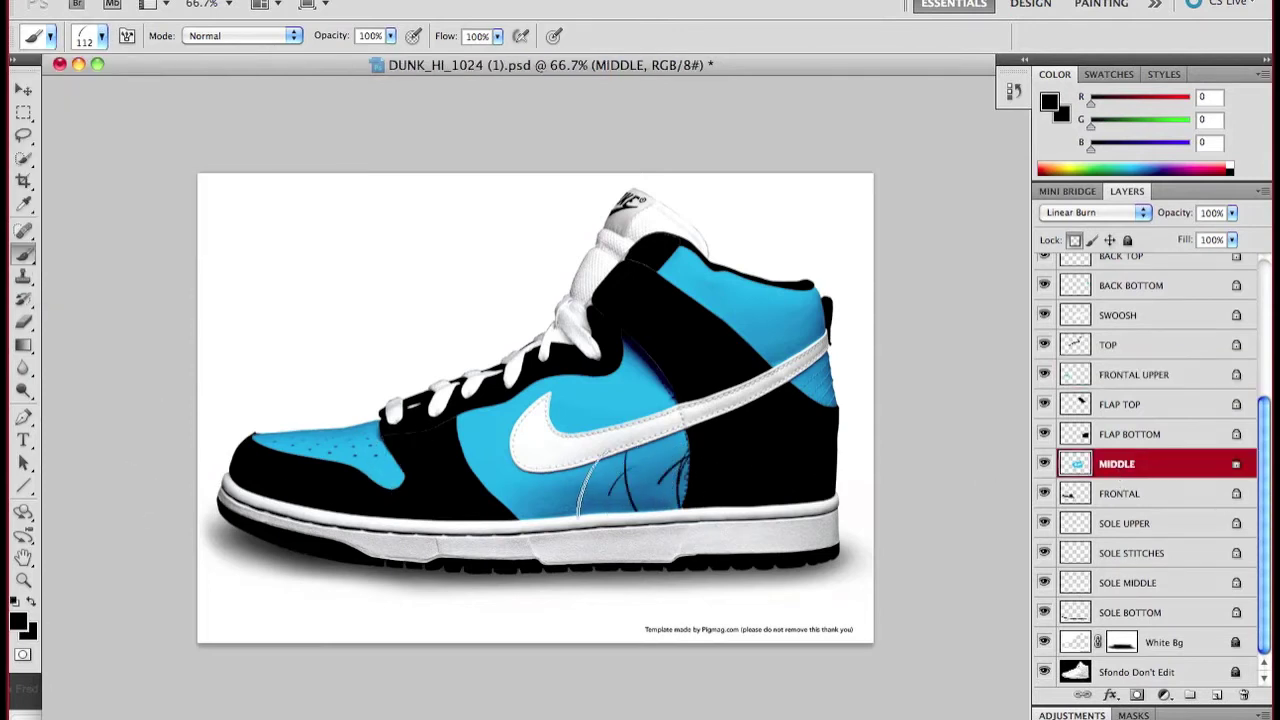
pyautogui.click(592, 484)
pyautogui.click(578, 484)
pyautogui.click(488, 453)
pyautogui.click(580, 394)
pyautogui.click(612, 394)
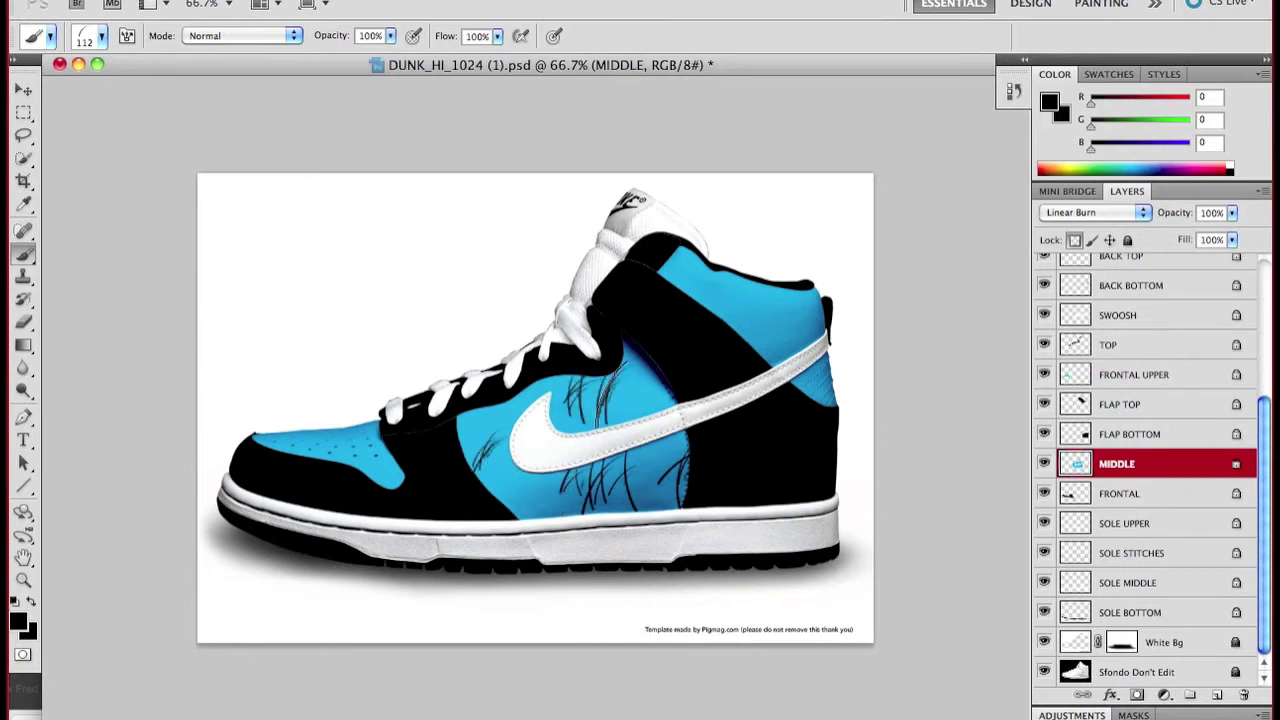
# - Set the foreground colour to a web-safe blue, RGB 0, 153, 204
pyautogui.click(1045, 106)
pyautogui.click(982, 74)
pyautogui.click(1099, 109)
pyautogui.click(1180, 30)
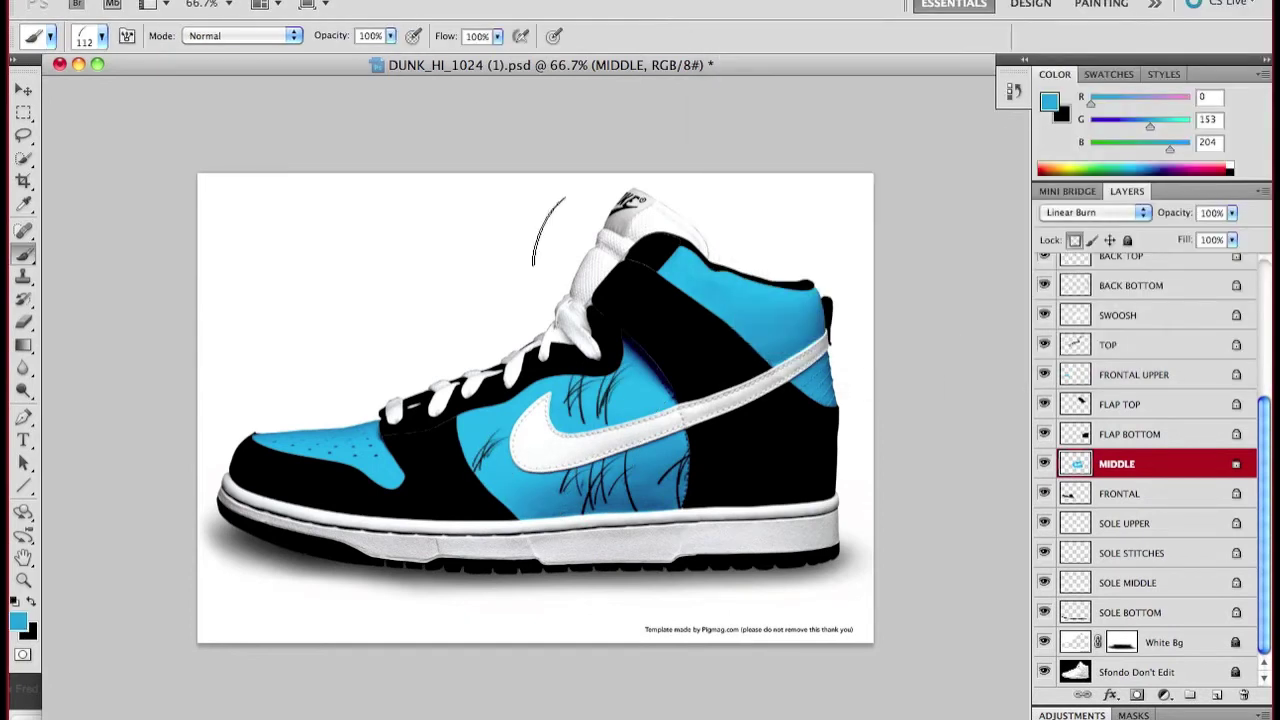
# - Repaint the side panel on the MIDDLE layer solid blue with a hard round brush of 246 px
pyautogui.click(102, 34)
pyautogui.scroll(5, 136, 243)
pyautogui.click(139, 163)
pyautogui.click(178, 89)
pyautogui.moveTo(487, 397)
pyautogui.mouseDown()
pyautogui.moveTo(709, 493)
pyautogui.moveTo(505, 349)
pyautogui.mouseUp()
# - Set the foreground colour to RGB 0, 163, 217 and repaint the toe panel on the FRONTAL UPPER layer
pyautogui.click(1049, 104)
pyautogui.moveTo(975, 104); pyautogui.dragTo(980, 78)
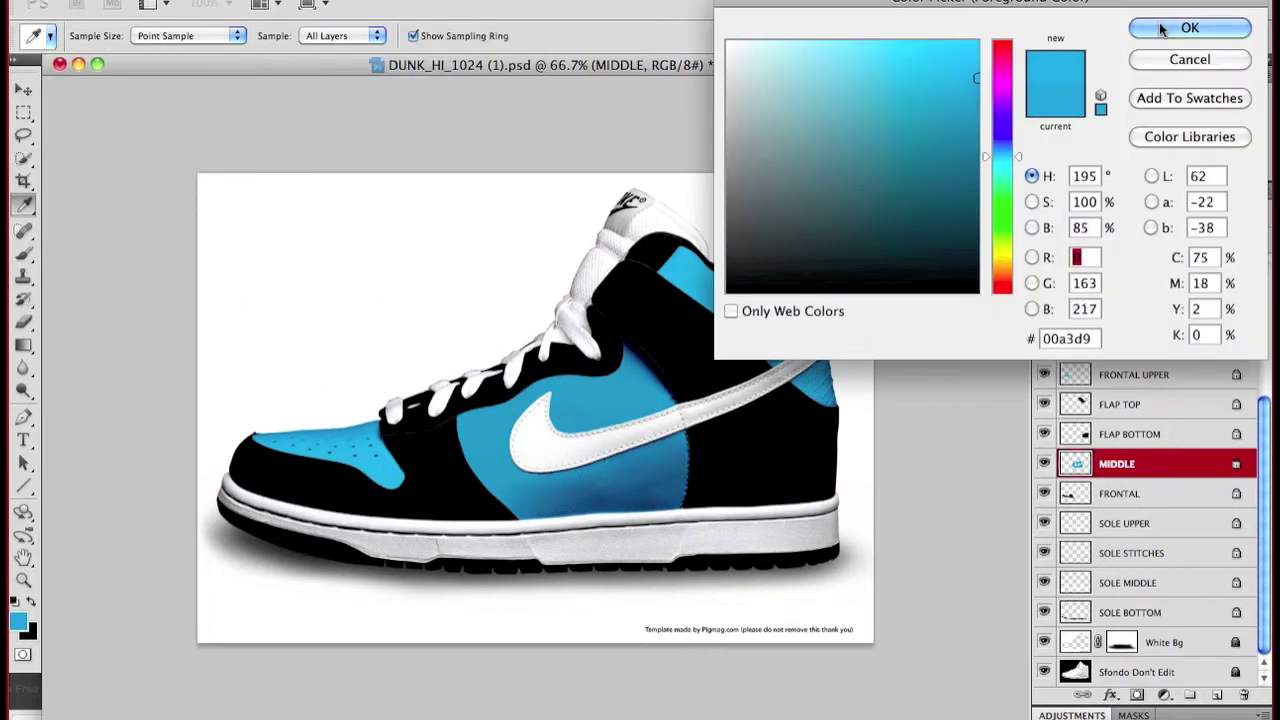
pyautogui.click(1188, 27)
pyautogui.click(1137, 374)
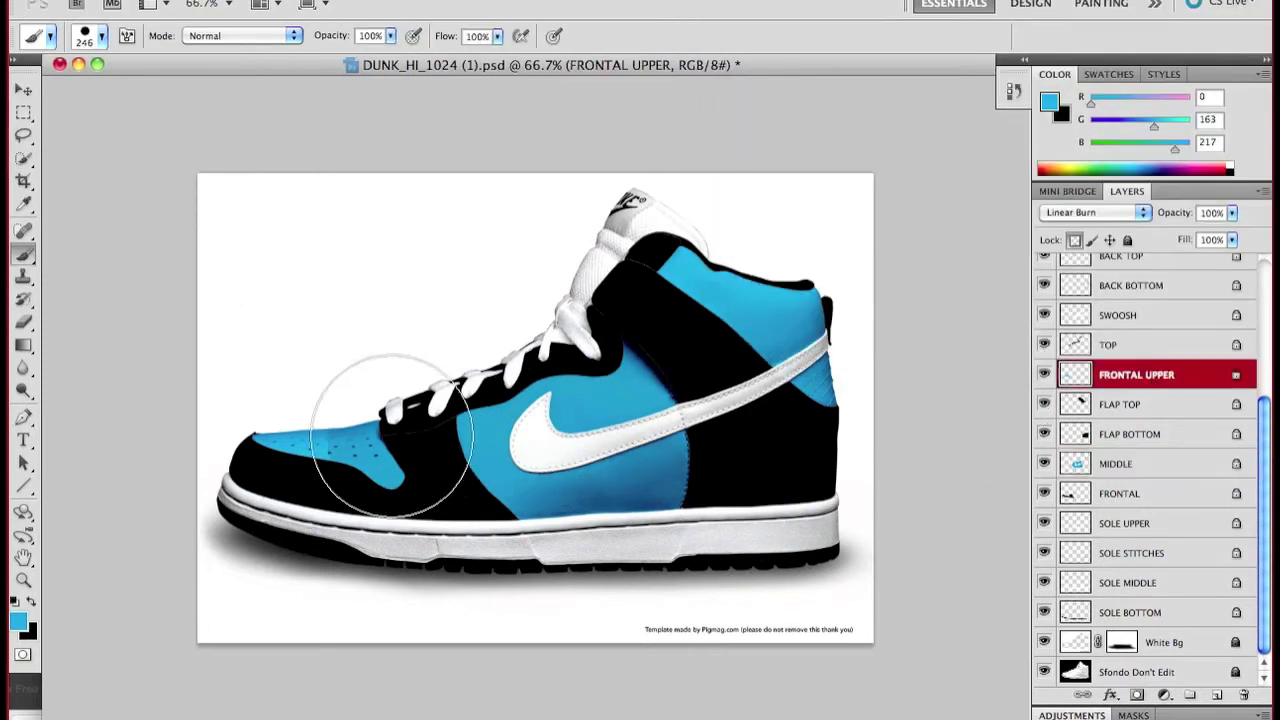
# - Switch back to the Dune Grass brush preset at 112 px
pyautogui.click(1160, 553)
pyautogui.scroll(5, 1160, 553)
pyautogui.click(101, 36)
pyautogui.scroll(-2, 152, 205)
pyautogui.click(171, 172)
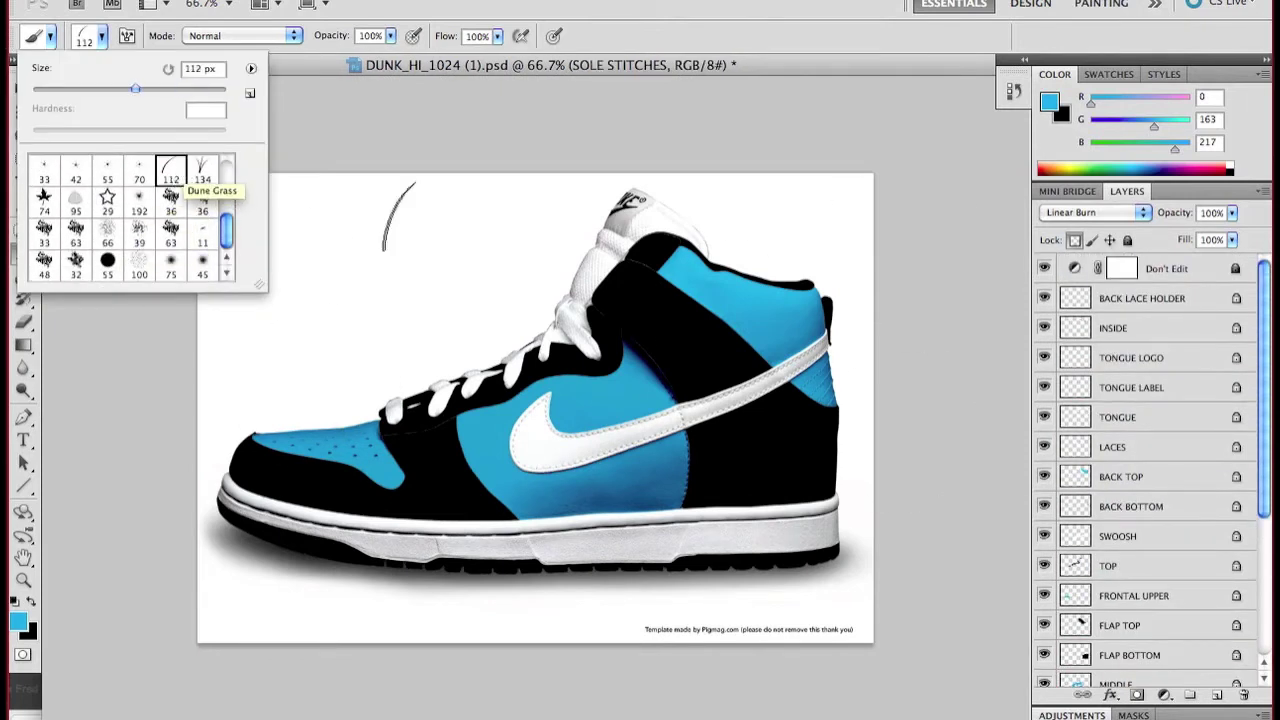
pyautogui.click(730, 291)
# - Select the FLAP TOP layer and set the foreground colour to black
pyautogui.scroll(-6, 1122, 445)
pyautogui.click(1160, 450)
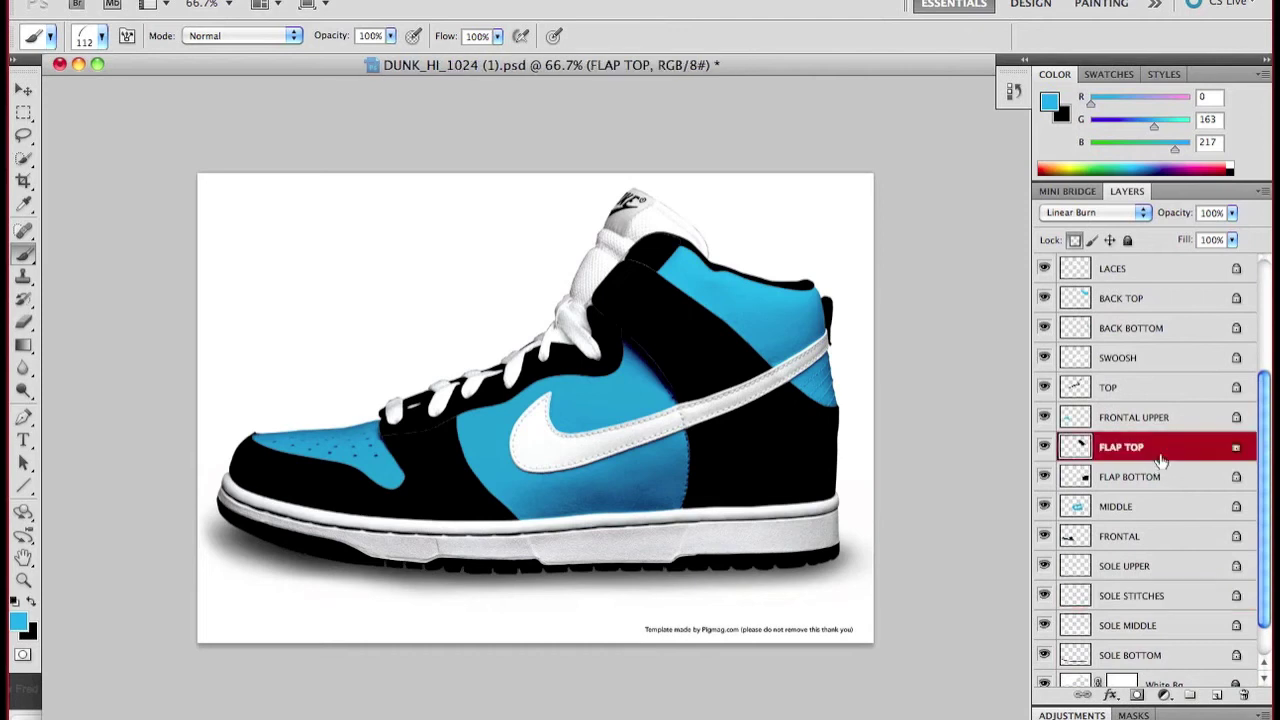
pyautogui.click(1049, 102)
pyautogui.click(728, 290)
pyautogui.click(1188, 28)
pyautogui.click(1114, 418)
pyautogui.click(1130, 447)
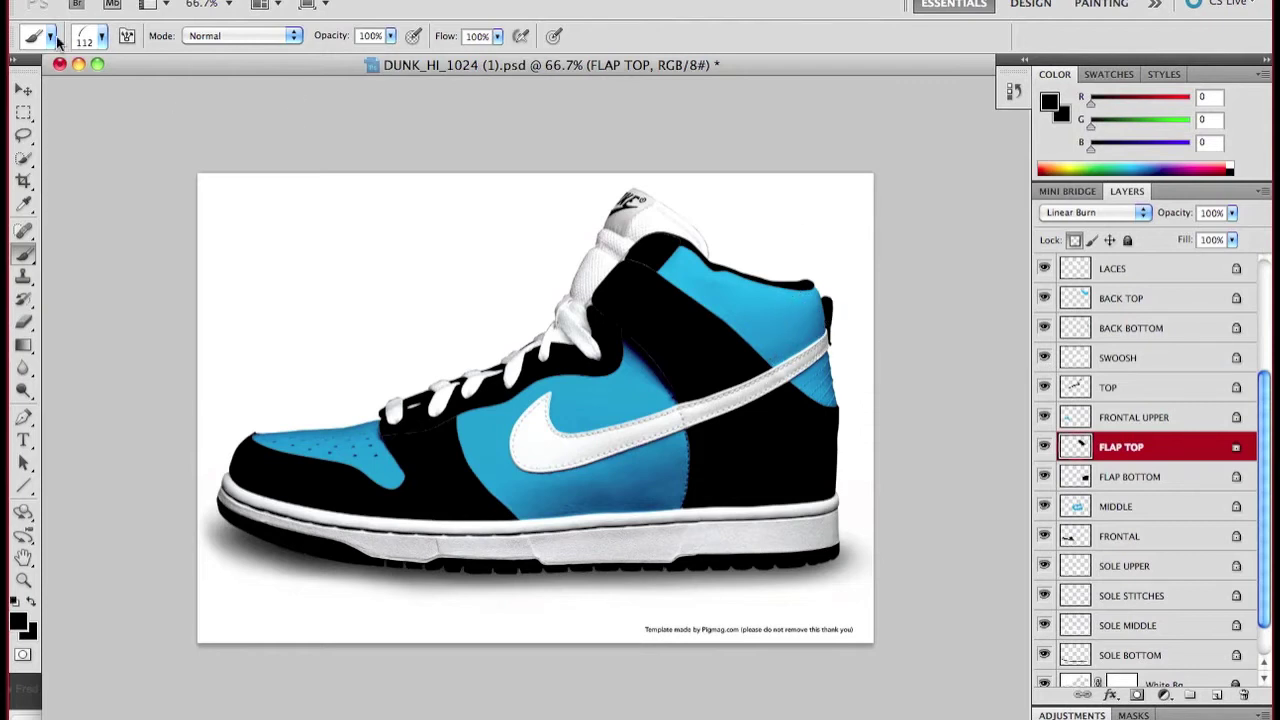
# - Try painting a strip of black grass along the base of the side panel on the MIDDLE layer, redoing unsatisfactory strokes
pyautogui.click(1158, 540)
pyautogui.click(1150, 566)
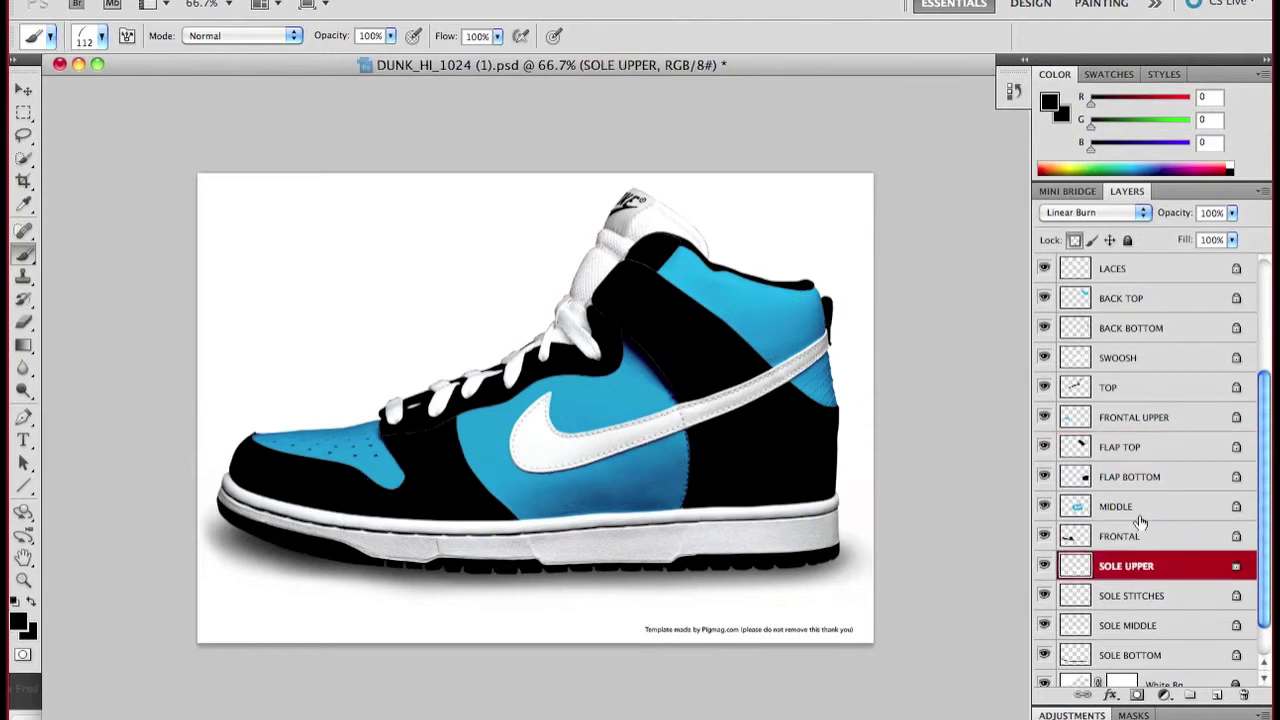
pyautogui.click(1140, 506)
pyautogui.moveTo(611, 474); pyautogui.dragTo(690, 489)
pyautogui.press('super+z')
pyautogui.moveTo(497, 476); pyautogui.dragTo(834, 495)
pyautogui.moveTo(456, 429); pyautogui.dragTo(830, 435)
pyautogui.hotkey('ctrl', 'z')
pyautogui.moveTo(430, 494); pyautogui.dragTo(845, 503)
pyautogui.press('super+z')
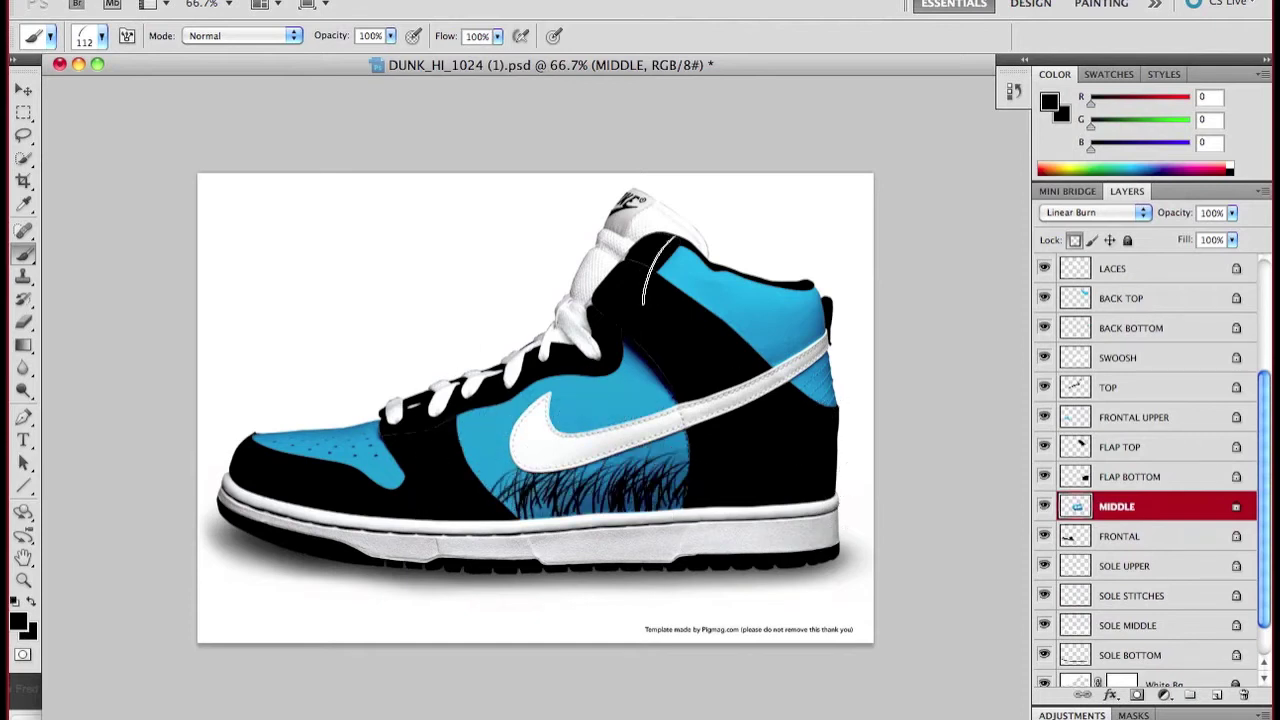
# - Sample the blue of the heel collar panel as the foreground colour, RGB 1, 160, 213
pyautogui.click(1050, 101)
pyautogui.click(676, 282)
pyautogui.press('Return')
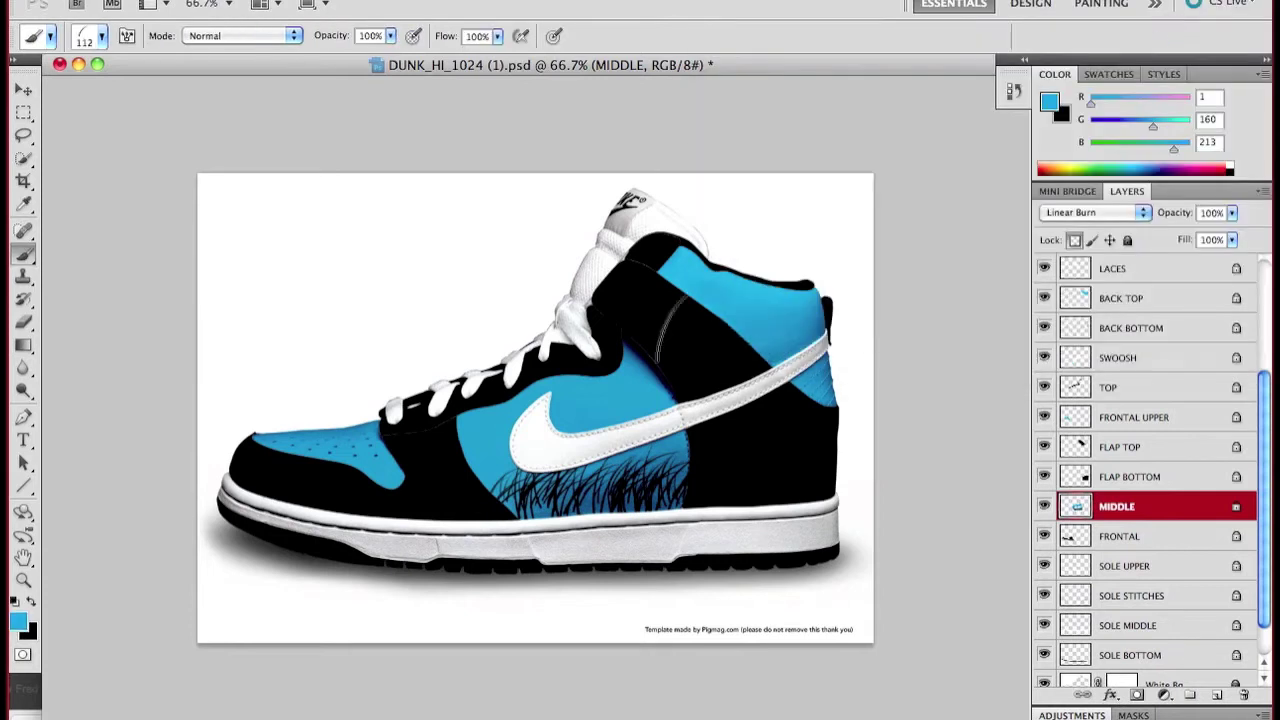
# - Switch to Skype and send the chat contact the message "sorry if its broing... i can talk in a bit"
pyautogui.moveTo(676, 700)
pyautogui.click(760, 672)
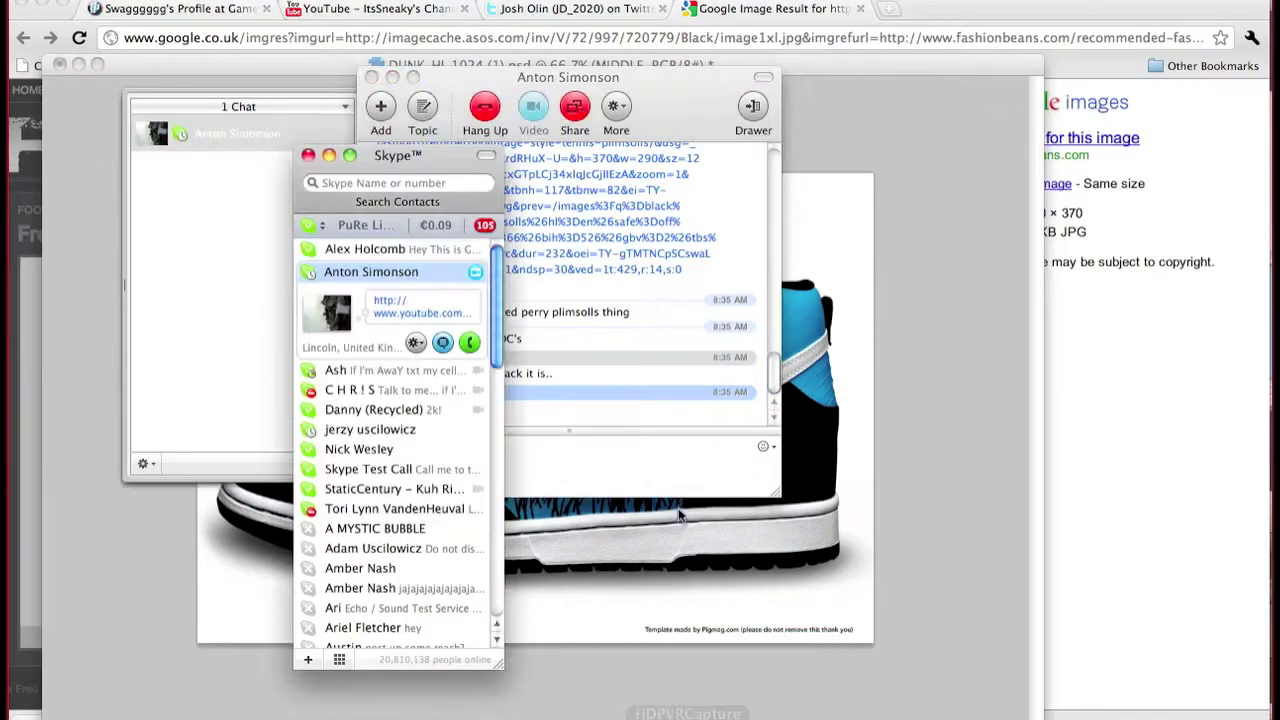
pyautogui.click(676, 488)
pyautogui.write('sorry if its broing... i can talk in a bit')
pyautogui.press('Return')
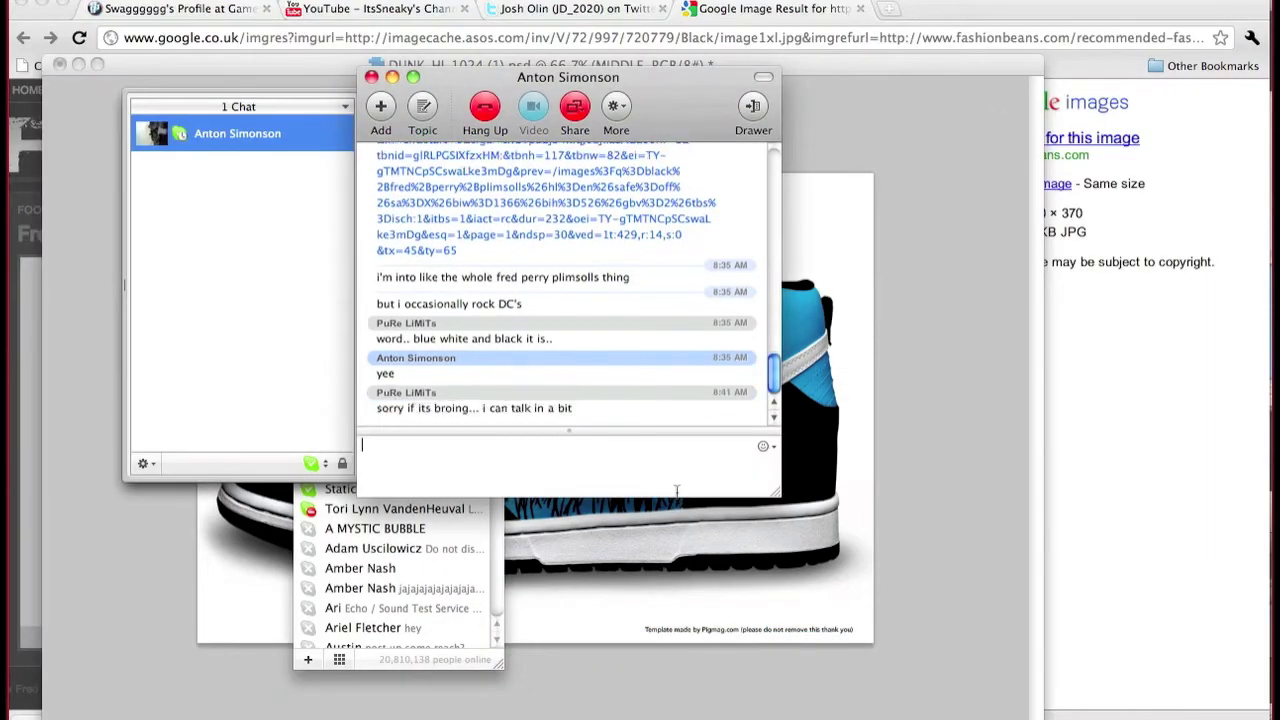
# - Return to Photoshop and undo the black grass on the MIDDLE layer, keeping the Dune Grass brush at 112 px
pyautogui.press('super+Tab')
pyautogui.click(101, 37)
pyautogui.scroll(5, 107, 196)
pyautogui.click(139, 169)
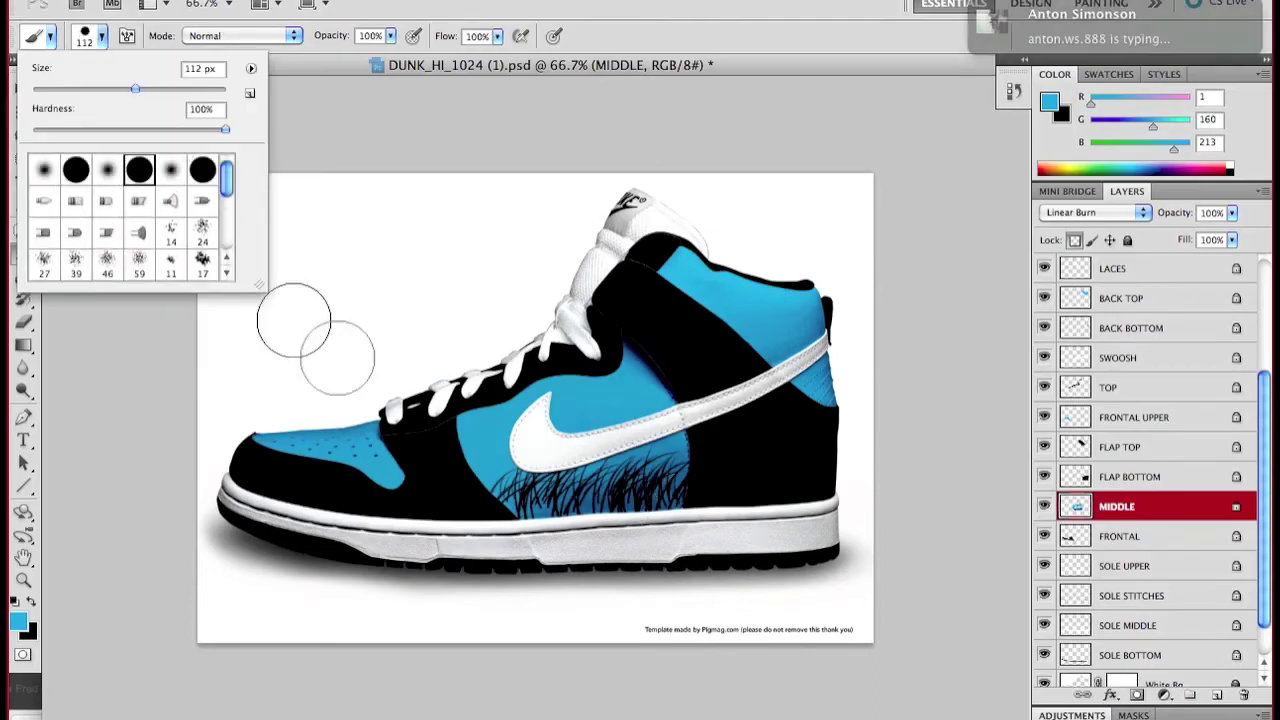
pyautogui.press('super+alt+z')
pyautogui.press('super+alt+z')
pyautogui.click(101, 37)
pyautogui.scroll(-4, 161, 242)
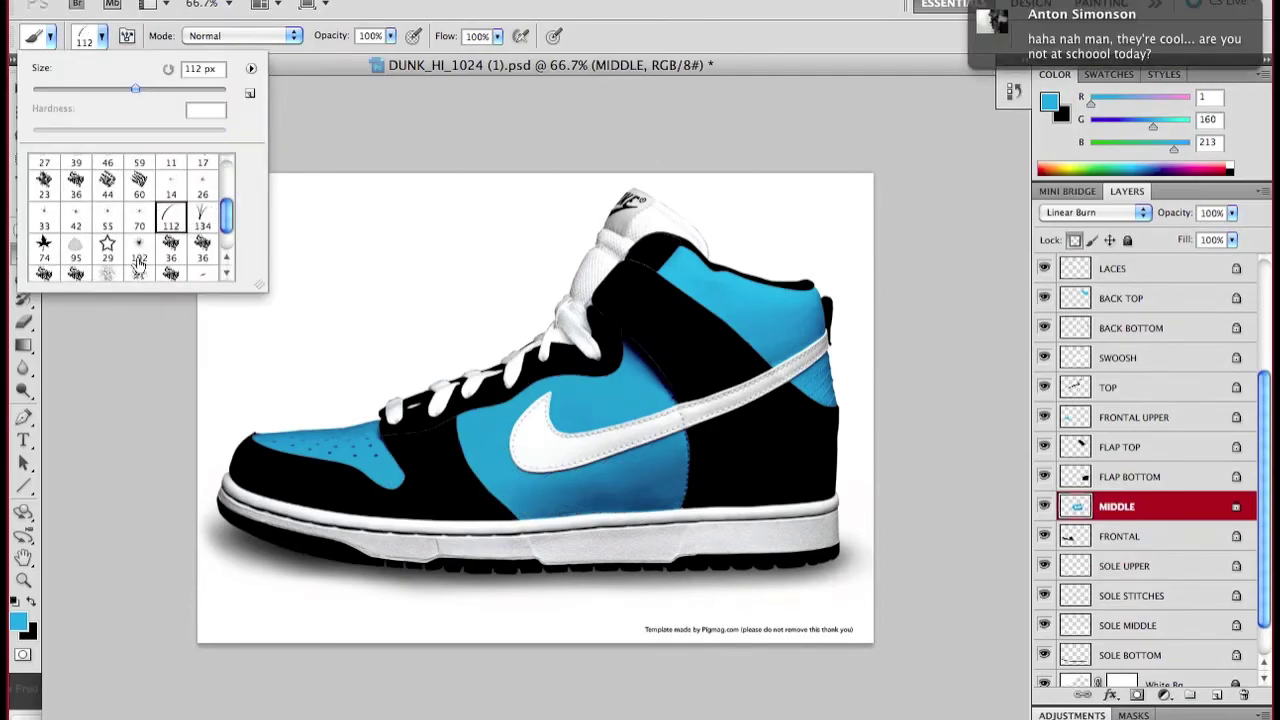
# - Reply "no im sick" to the chat contact in Skype
pyautogui.click(820, 688)
pyautogui.write('no')
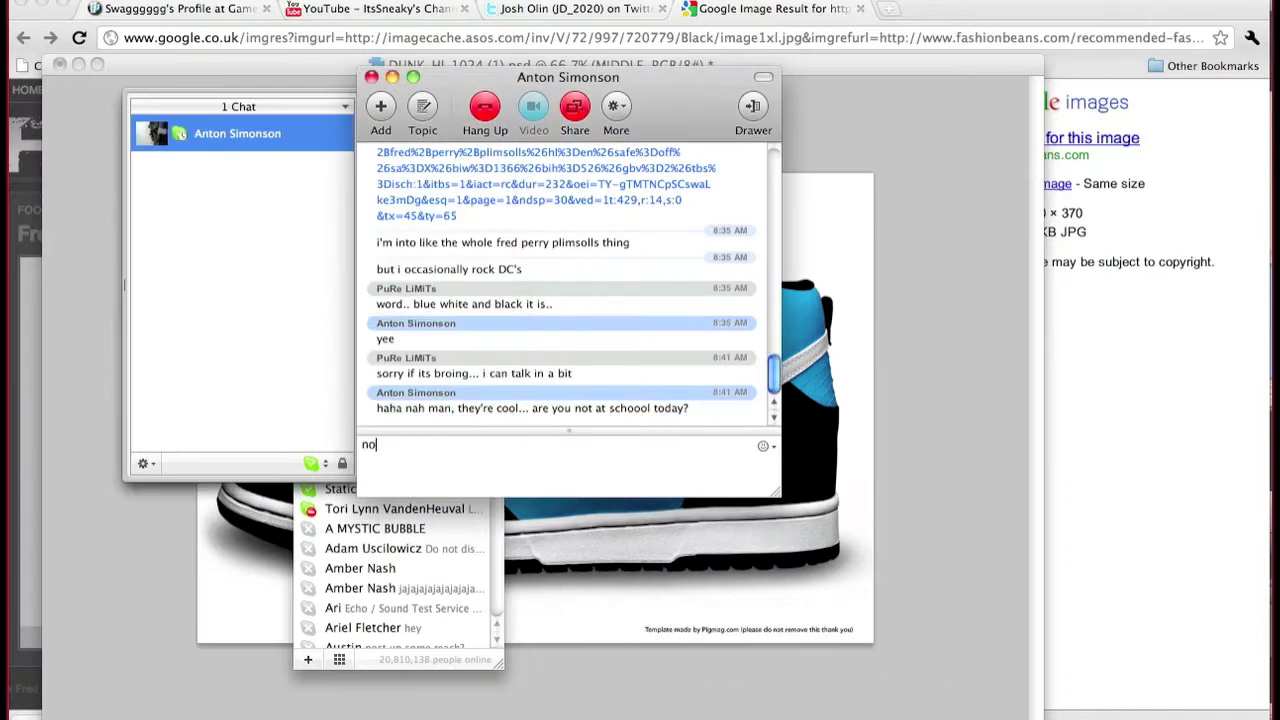
pyautogui.write(' im sick')
pyautogui.press('Return')
# - Back in Photoshop, paint dark blue grass along the base of the MIDDLE panel, undoing and repeating trial strokes
pyautogui.click(520, 530)
pyautogui.click(530, 520)
pyautogui.press('super+alt+z')
pyautogui.press('super+alt+z')
pyautogui.moveTo(515, 523)
pyautogui.mouseDown()
pyautogui.moveTo(698, 527)
pyautogui.moveTo(654, 520)
pyautogui.moveTo(691, 518)
pyautogui.mouseUp()
pyautogui.press('super+alt+z')
pyautogui.hotkey('ctrl', 'z')
pyautogui.moveTo(506, 517)
pyautogui.mouseDown()
pyautogui.moveTo(682, 506)
pyautogui.moveTo(566, 520)
pyautogui.moveTo(703, 520)
pyautogui.mouseUp()
pyautogui.hotkey('ctrl', 'z')
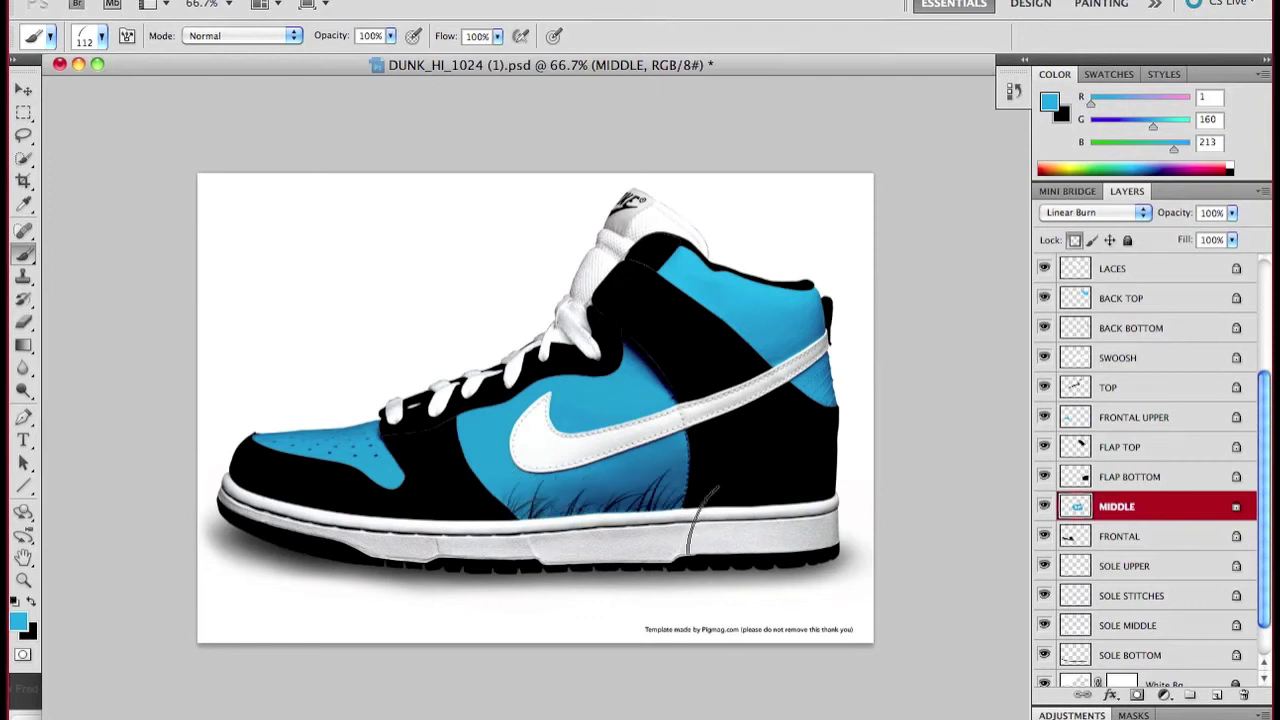
# - Set the background colour to blue, RGB 3, 159, 213
pyautogui.click(1060, 104)
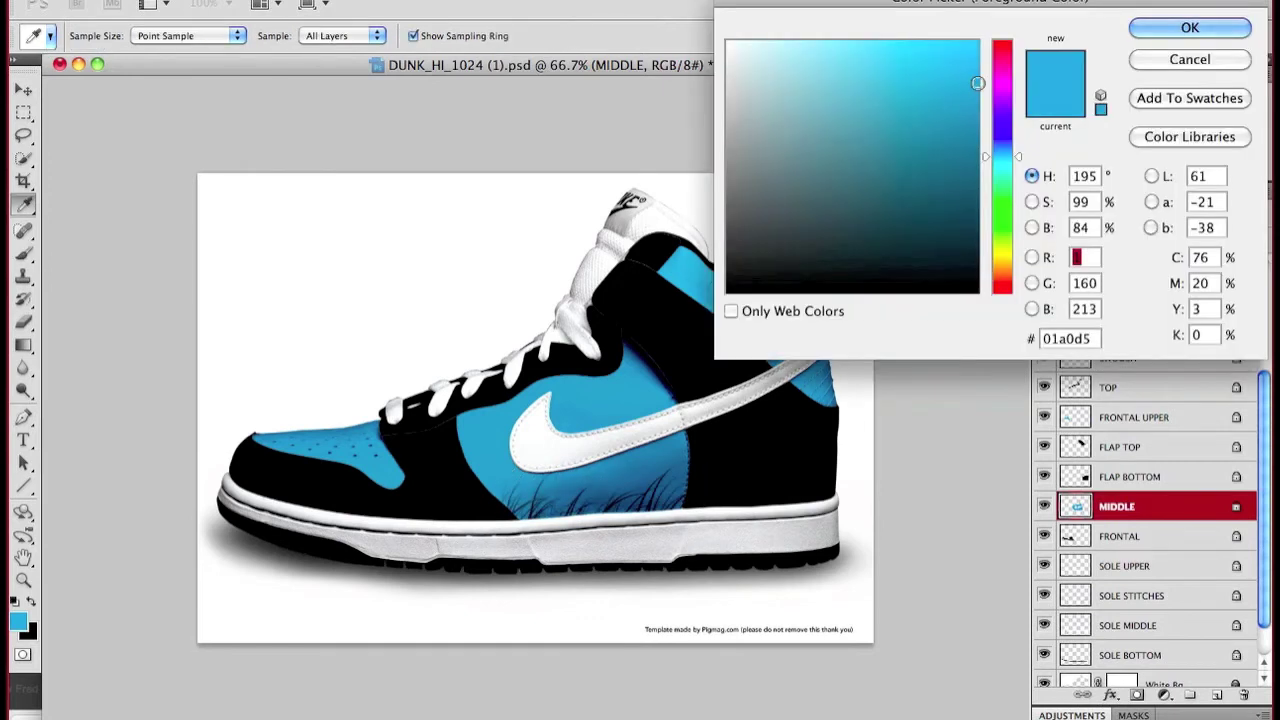
pyautogui.click(1148, 37)
pyautogui.click(1059, 123)
pyautogui.click(1001, 156)
pyautogui.moveTo(958, 88); pyautogui.dragTo(976, 83)
pyautogui.press('Return')
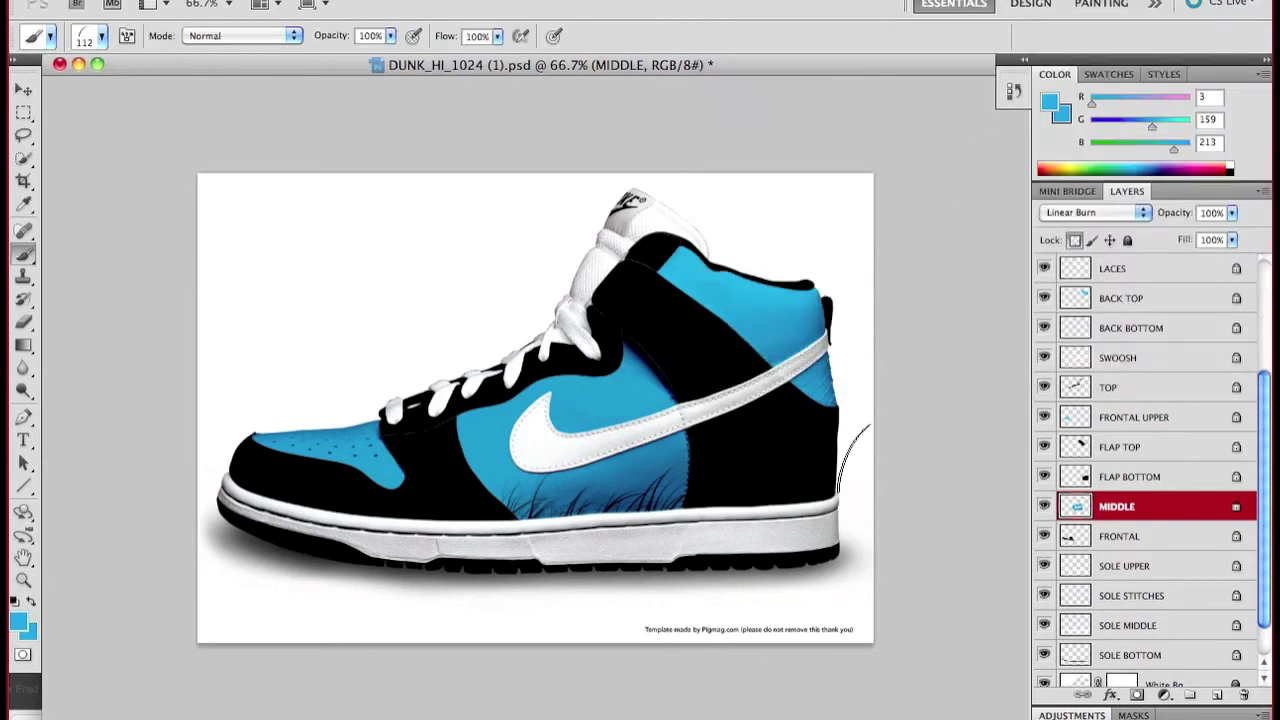
# - Paint blue grass along the lower edge of the black toe section on the FRONTAL layer
pyautogui.click(1150, 536)
pyautogui.moveTo(270, 540); pyautogui.dragTo(512, 545)
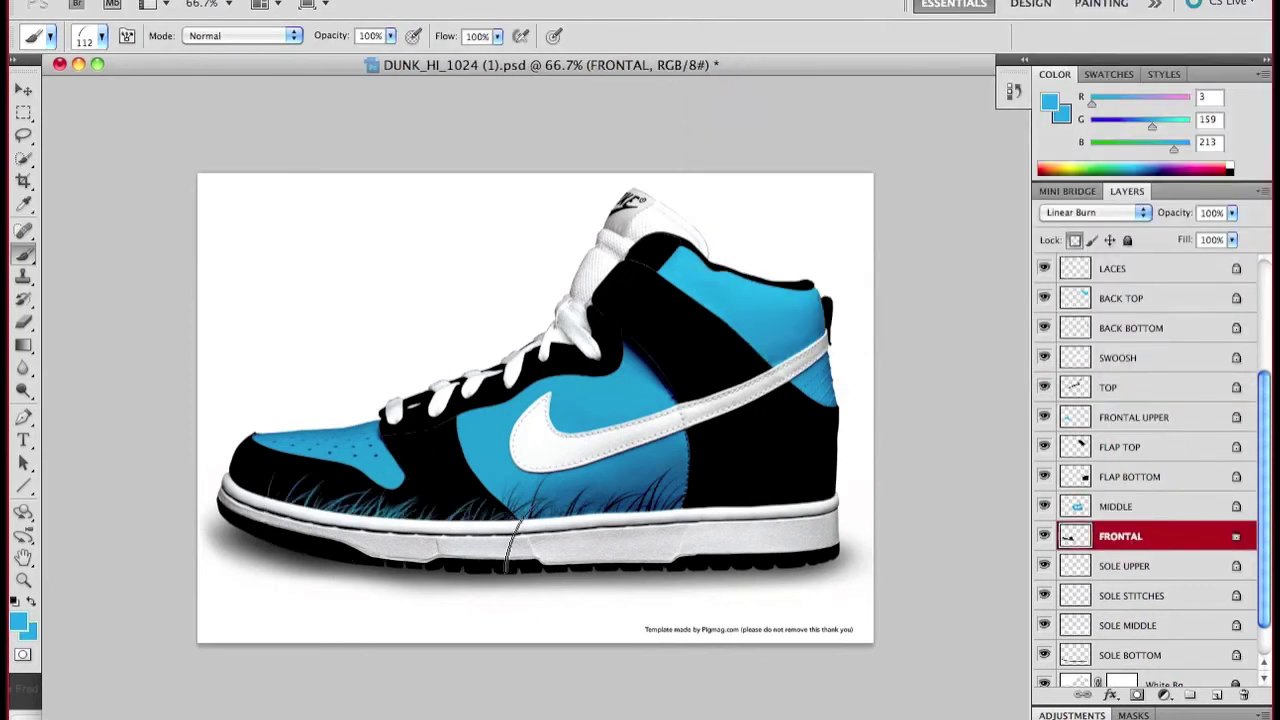
pyautogui.moveTo(216, 491)
pyautogui.mouseDown()
pyautogui.moveTo(303, 519)
pyautogui.moveTo(511, 535)
pyautogui.mouseUp()
# - Paint blue grass along the base of the black heel panel on the FLAP BOTTOM layer
pyautogui.scroll(3, 1212, 578)
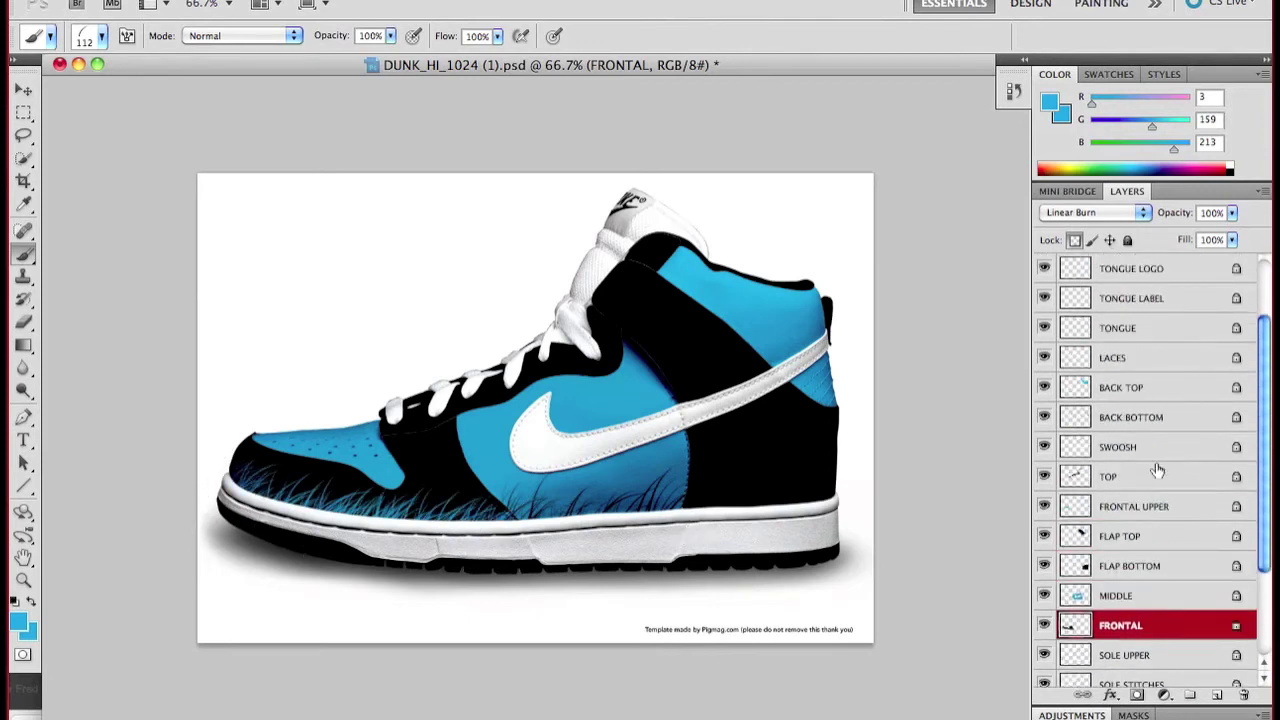
pyautogui.click(1150, 417)
pyautogui.click(1112, 572)
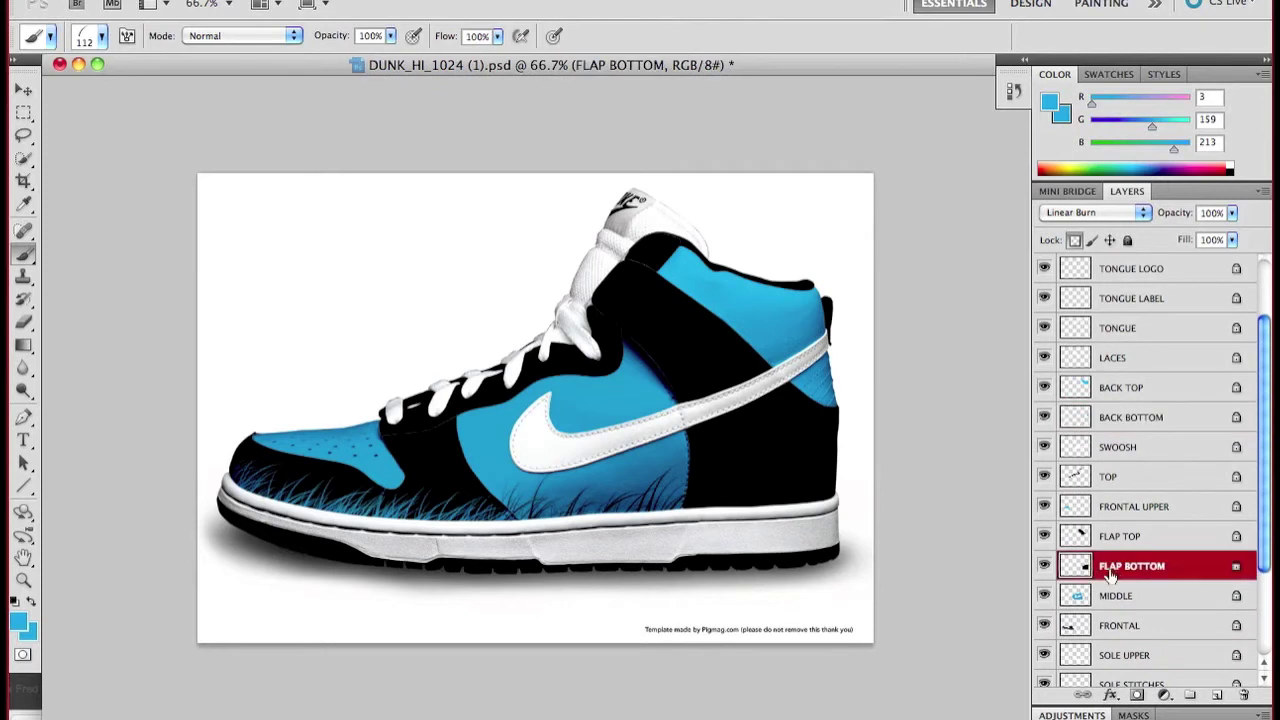
pyautogui.moveTo(695, 515)
pyautogui.mouseDown()
pyautogui.moveTo(811, 505)
pyautogui.moveTo(856, 484)
pyautogui.mouseUp()
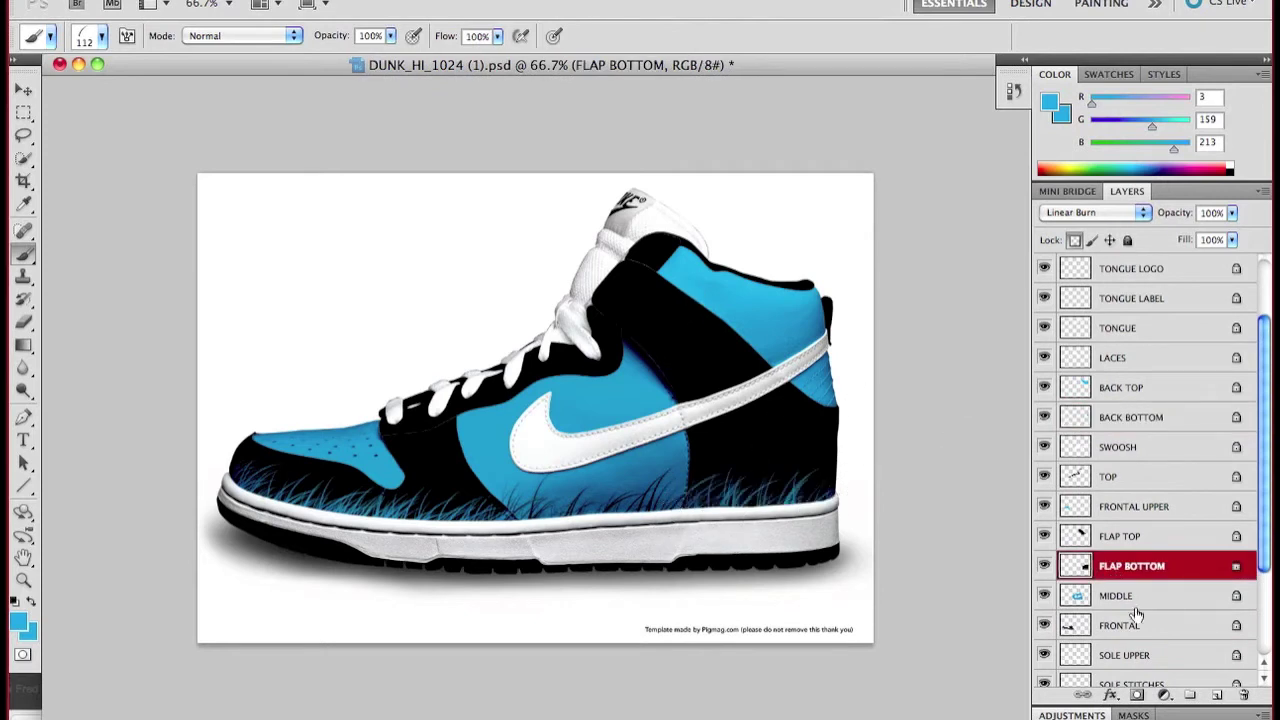
# - Paint the heel and toe sections of the SOLE UPPER strip blue with a hard round brush, reducing it to 29 px
pyautogui.scroll(-4, 1137, 600)
pyautogui.click(1108, 528)
pyautogui.click(88, 42)
pyautogui.click(137, 173)
pyautogui.moveTo(652, 493)
pyautogui.mouseDown()
pyautogui.moveTo(703, 520)
pyautogui.moveTo(797, 530)
pyautogui.mouseUp()
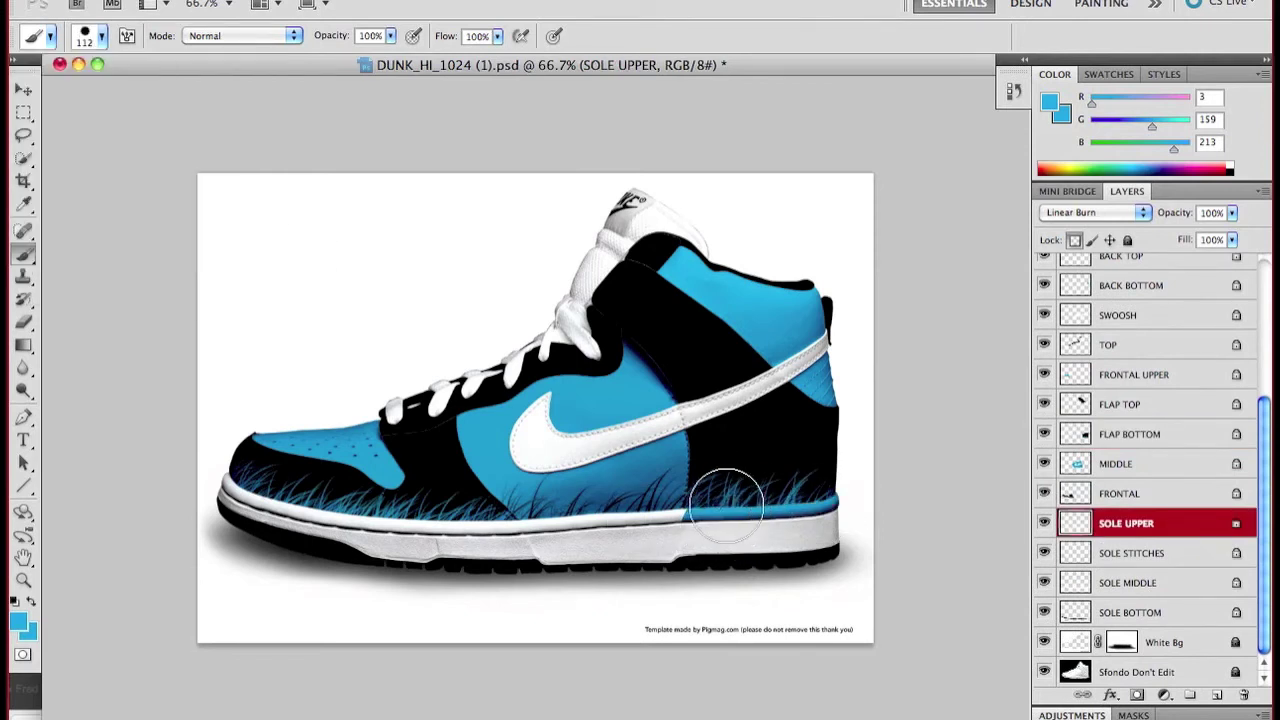
pyautogui.click(104, 40)
pyautogui.click(62, 89)
pyautogui.click(691, 515)
pyautogui.moveTo(510, 528); pyautogui.dragTo(330, 520)
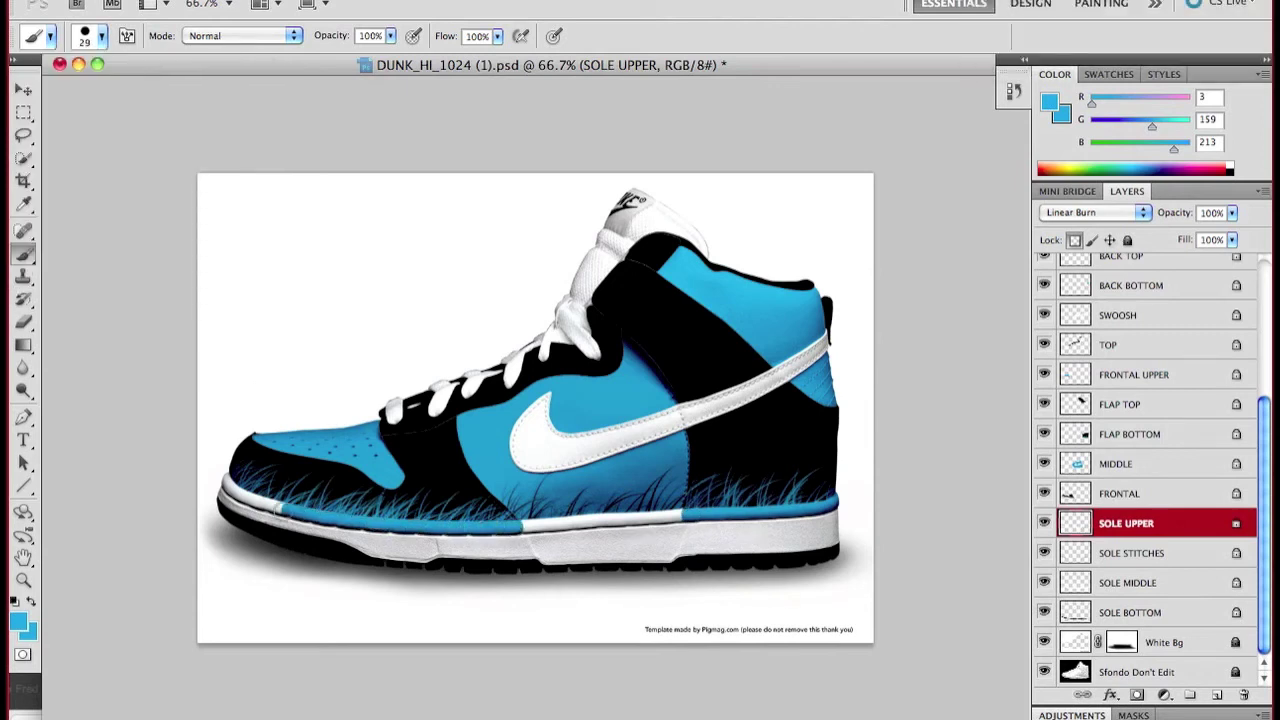
pyautogui.click(623, 680)
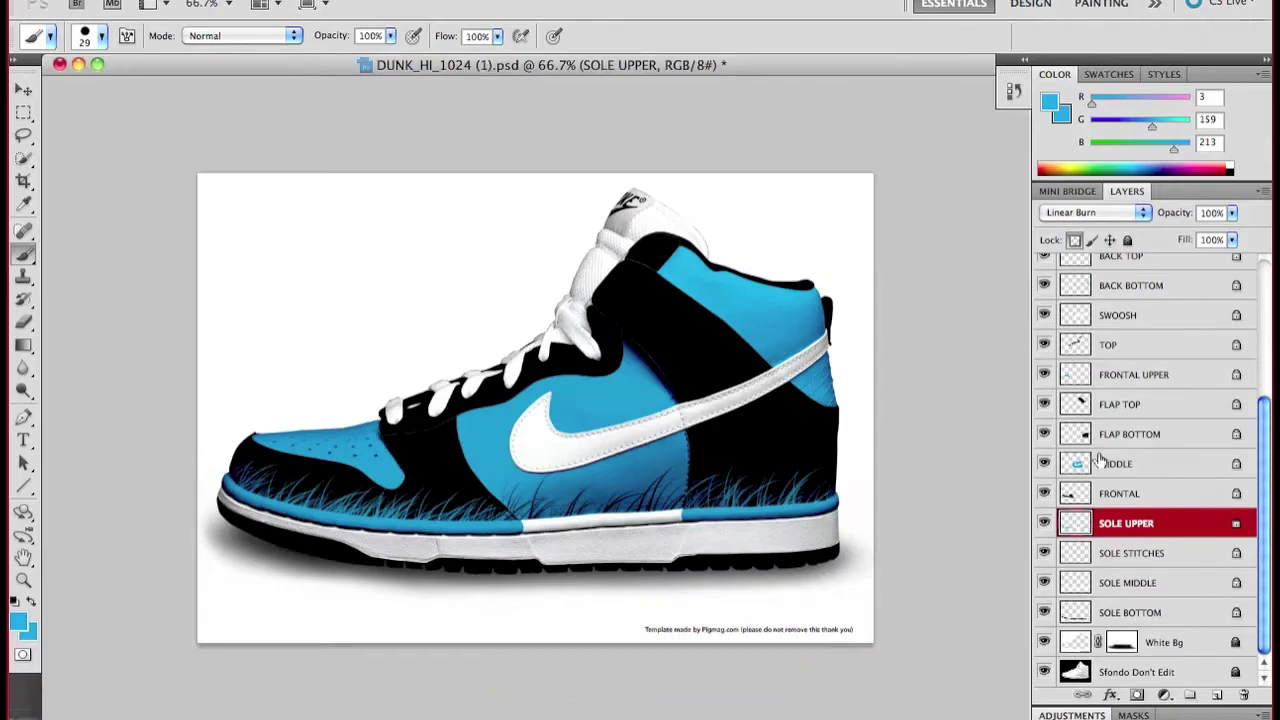
# - Set the foreground colour to black and paint grass across the SWOOSH layer with the 112 px grass blade brush
pyautogui.click(1136, 318)
pyautogui.click(86, 37)
pyautogui.click(171, 185)
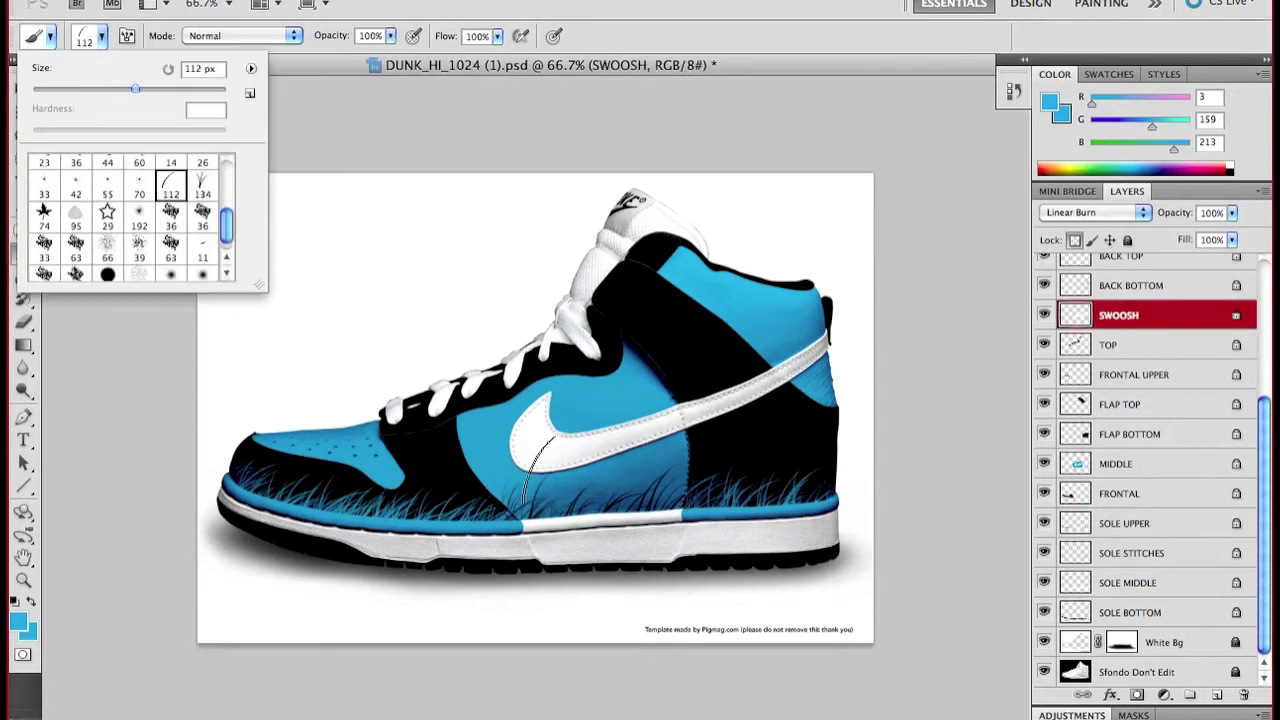
pyautogui.click(1048, 103)
pyautogui.click(1183, 30)
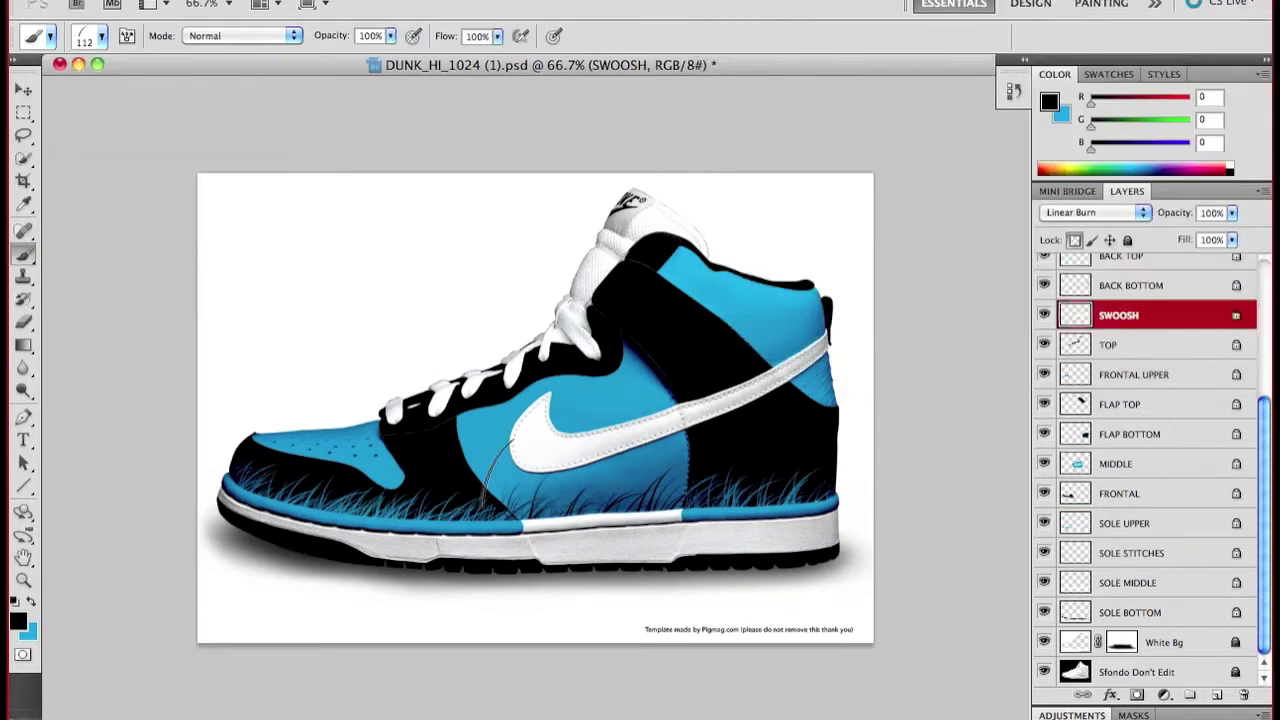
pyautogui.moveTo(501, 474)
pyautogui.mouseDown()
pyautogui.moveTo(646, 443)
pyautogui.moveTo(860, 333)
pyautogui.mouseUp()
pyautogui.moveTo(522, 446)
pyautogui.mouseDown()
pyautogui.moveTo(660, 425)
pyautogui.moveTo(938, 330)
pyautogui.mouseUp()
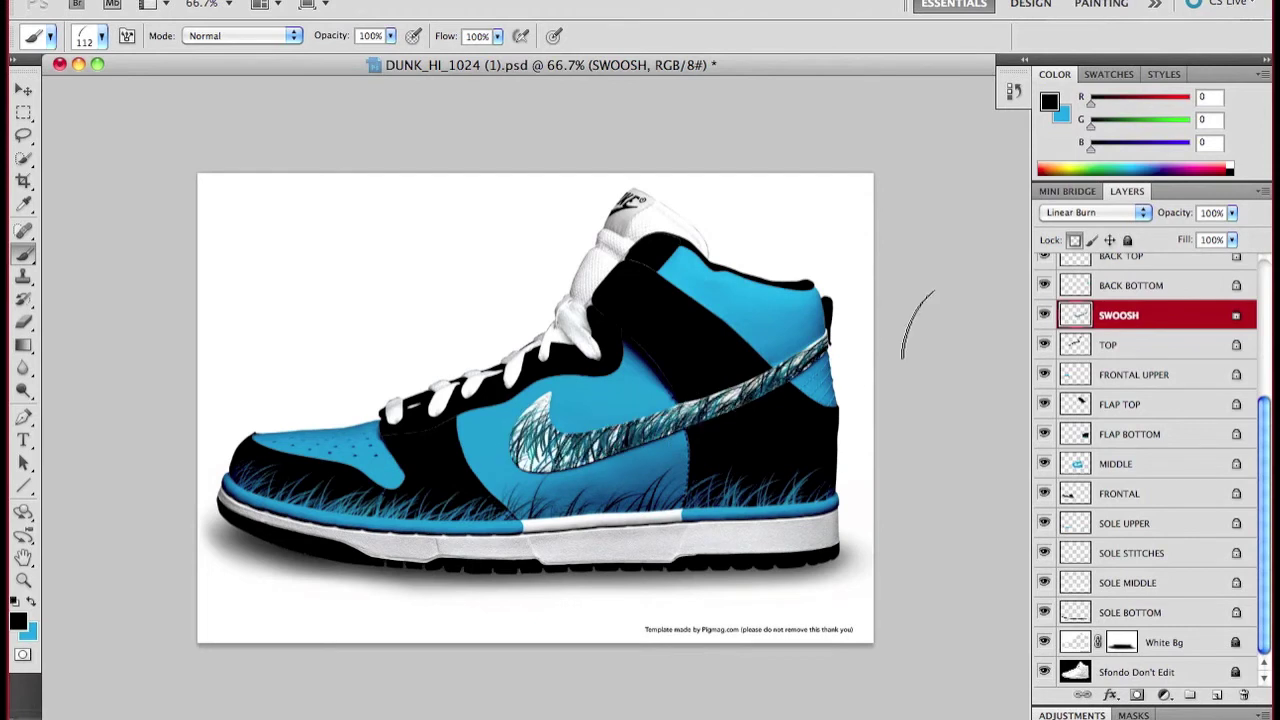
# - Set the foreground colour to white (ffffff) and paint over the grass on the swoosh
pyautogui.click(1049, 102)
pyautogui.write('ffffff')
pyautogui.click(1190, 28)
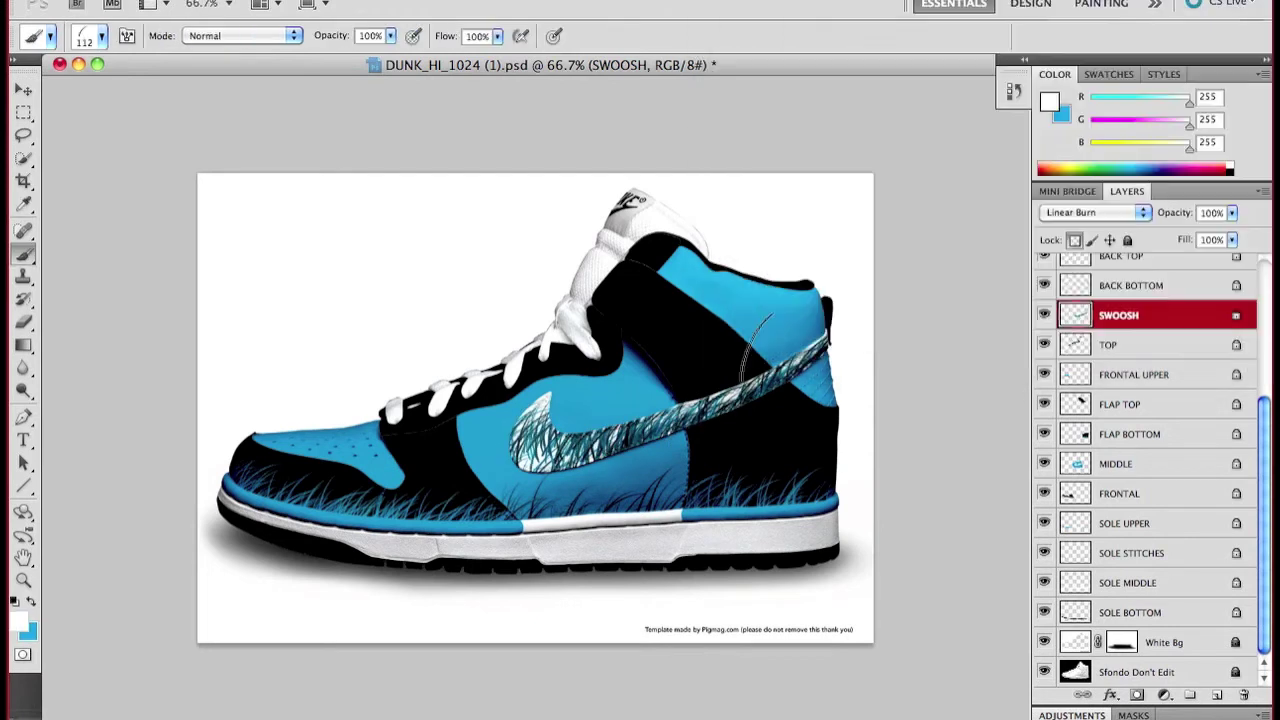
pyautogui.moveTo(521, 421)
pyautogui.mouseDown()
pyautogui.moveTo(548, 432)
pyautogui.moveTo(720, 400)
pyautogui.moveTo(830, 345)
pyautogui.mouseUp()
pyautogui.click(101, 36)
pyautogui.click(139, 181)
# - Try black grass strokes on the swoosh again with the 112 px grass blade brush, undoing the unwanted ones
pyautogui.click(1049, 102)
pyautogui.click(760, 280)
pyautogui.click(1190, 26)
pyautogui.click(101, 36)
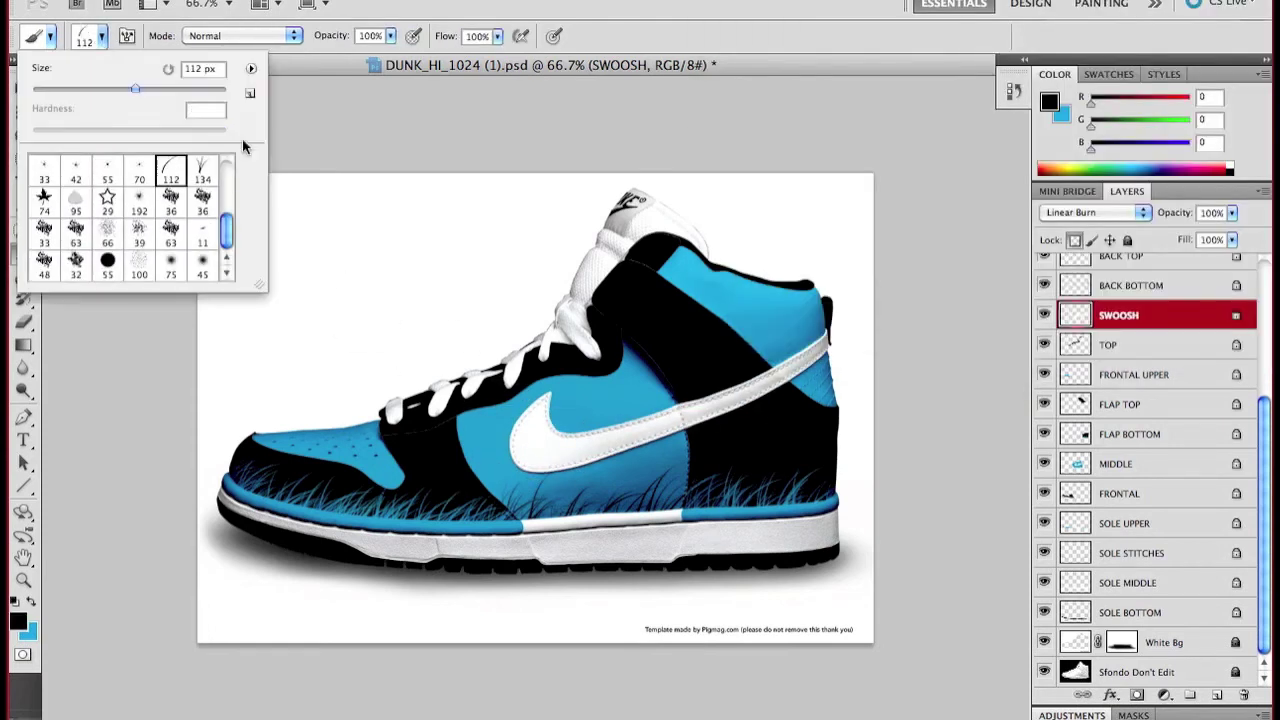
pyautogui.doubleClick(171, 172)
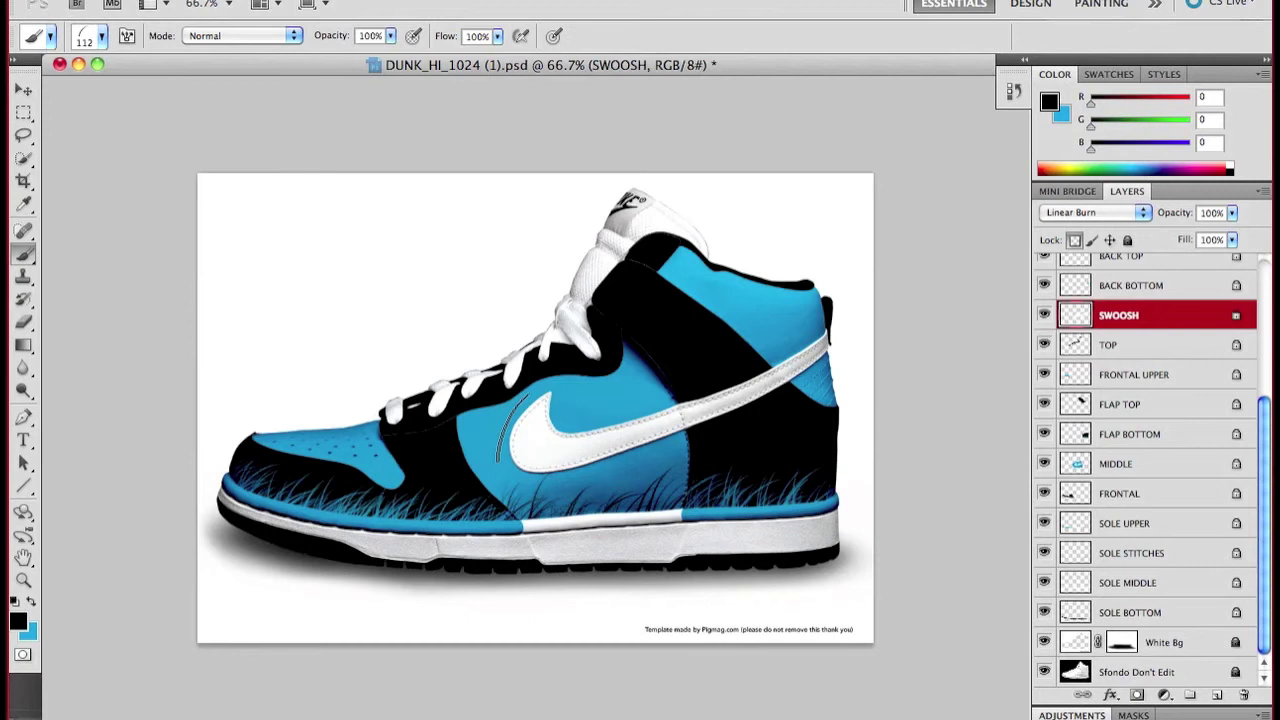
pyautogui.moveTo(512, 445); pyautogui.dragTo(835, 365)
pyautogui.press('super+z')
pyautogui.moveTo(505, 445)
pyautogui.mouseDown()
pyautogui.moveTo(579, 455)
pyautogui.moveTo(650, 440)
pyautogui.mouseUp()
pyautogui.press('super+z')
pyautogui.moveTo(505, 445)
pyautogui.mouseDown()
pyautogui.moveTo(540, 432)
pyautogui.moveTo(620, 450)
pyautogui.mouseUp()
pyautogui.press('super+z')
pyautogui.moveTo(825, 345)
pyautogui.mouseDown()
pyautogui.moveTo(645, 442)
pyautogui.moveTo(515, 450)
pyautogui.mouseUp()
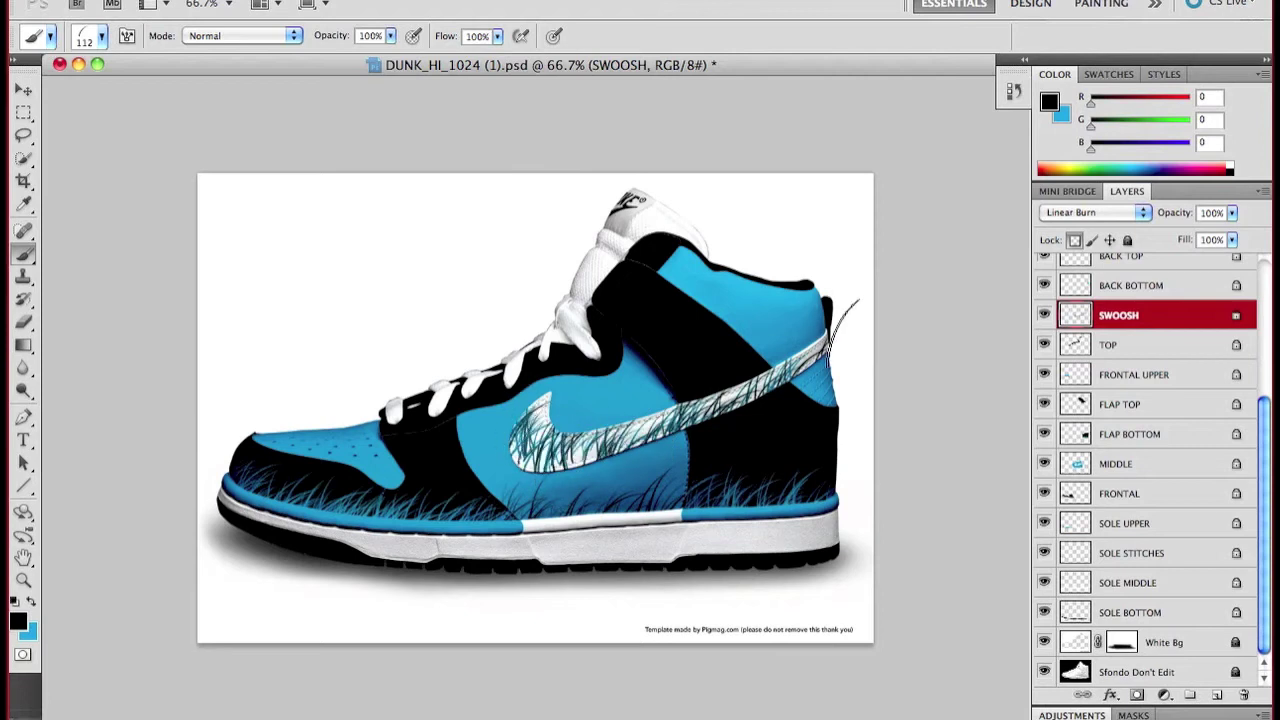
# - Undo the last swoosh stroke, swap the foreground to blue and paint blue and black grass blades along the swoosh
pyautogui.press('super+z')
pyautogui.press('x')
pyautogui.moveTo(829, 341)
pyautogui.mouseDown()
pyautogui.moveTo(670, 440)
pyautogui.moveTo(582, 449)
pyautogui.mouseUp()
pyautogui.press('super+z')
pyautogui.moveTo(479, 446)
pyautogui.mouseDown()
pyautogui.moveTo(709, 418)
pyautogui.moveTo(830, 340)
pyautogui.mouseUp()
pyautogui.press('super+z')
pyautogui.moveTo(532, 432)
pyautogui.mouseDown()
pyautogui.moveTo(672, 426)
pyautogui.moveTo(782, 380)
pyautogui.mouseUp()
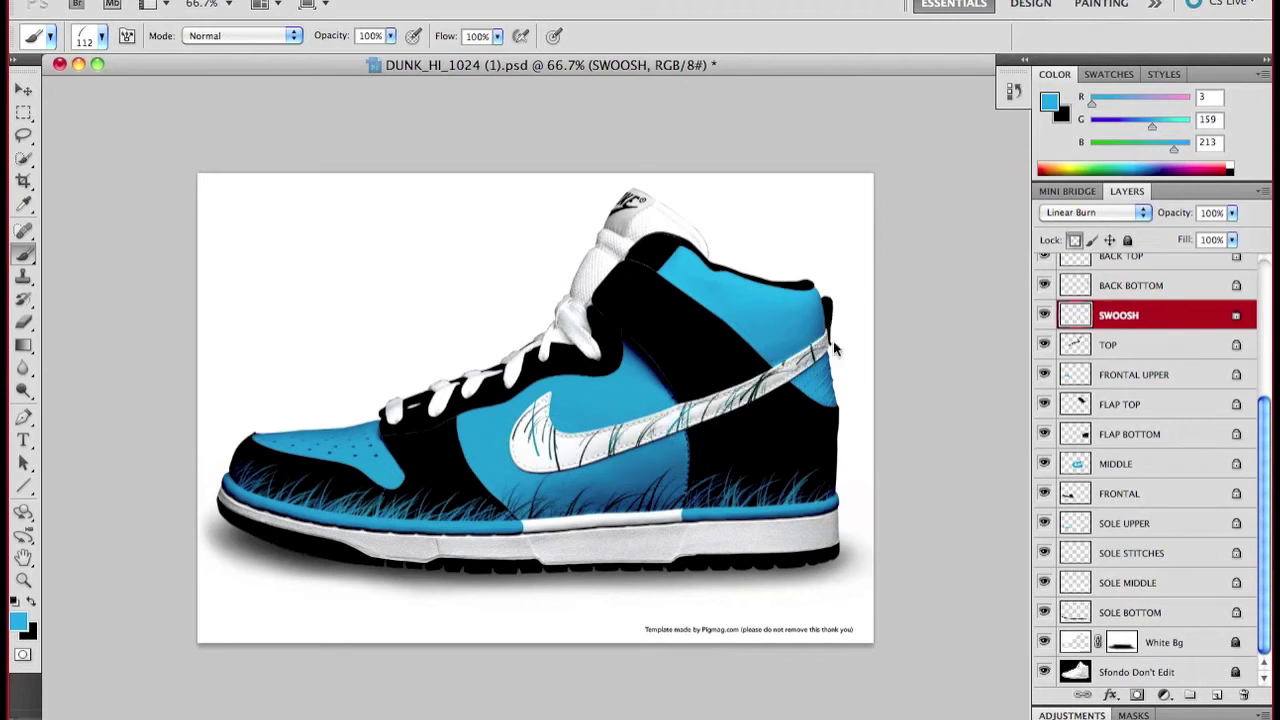
pyautogui.moveTo(632, 441)
pyautogui.mouseDown()
pyautogui.moveTo(674, 438)
pyautogui.moveTo(704, 442)
pyautogui.moveTo(629, 468)
pyautogui.moveTo(595, 450)
pyautogui.moveTo(527, 480)
pyautogui.moveTo(768, 352)
pyautogui.moveTo(662, 393)
pyautogui.moveTo(673, 397)
pyautogui.moveTo(655, 428)
pyautogui.moveTo(535, 440)
pyautogui.mouseUp()
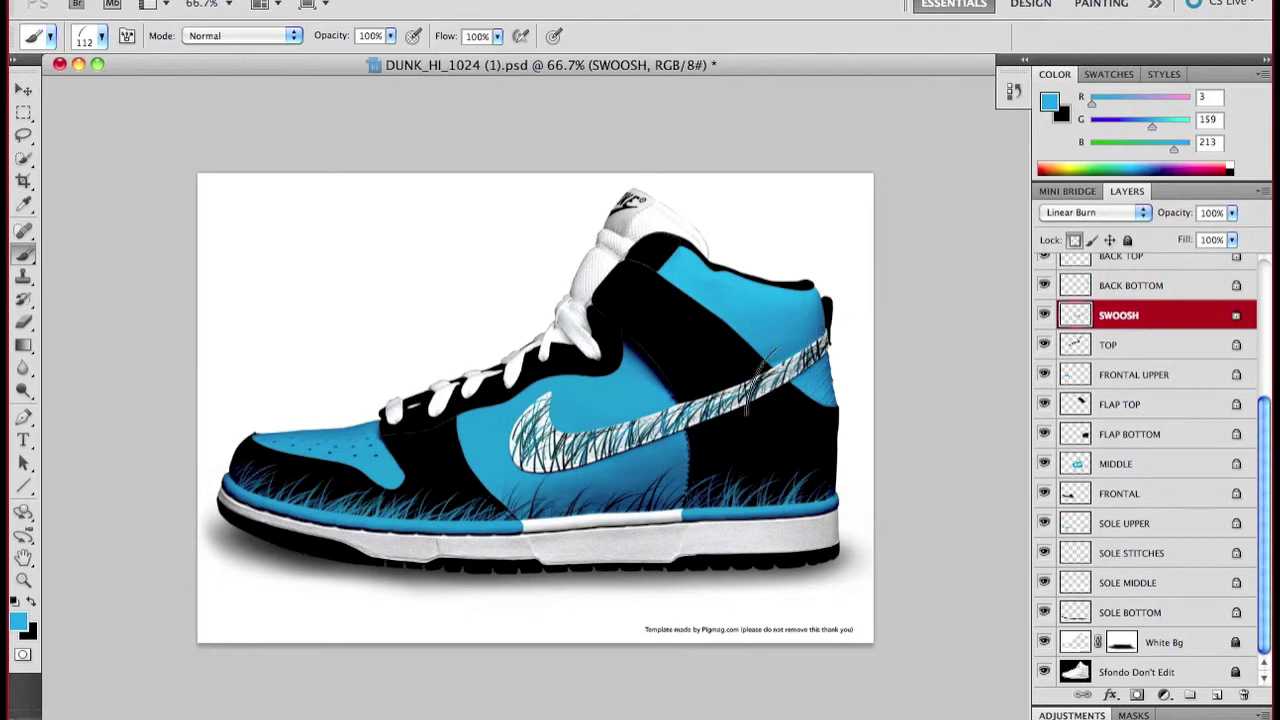
pyautogui.click(617, 441)
pyautogui.click(670, 422)
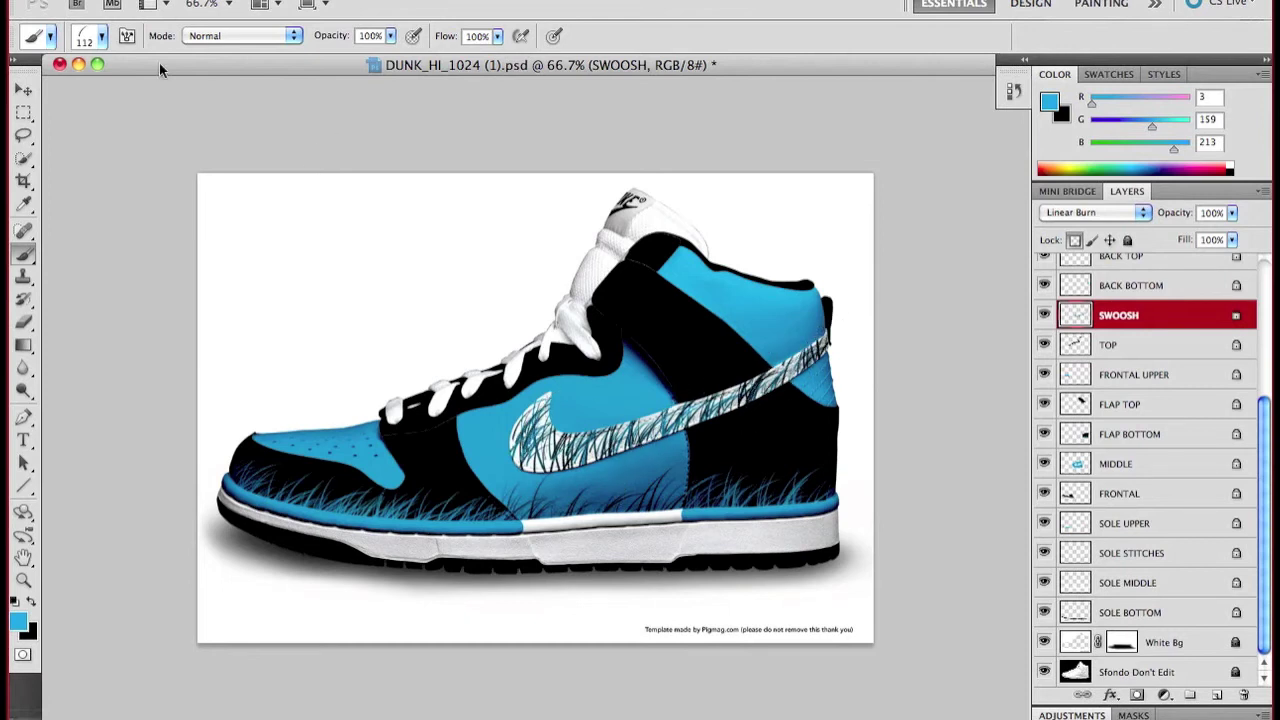
# - Set the foreground colour to white (ffffff) and paint the whole swoosh plain white with a hard round brush
pyautogui.click(101, 36)
pyautogui.doubleClick(199, 68)
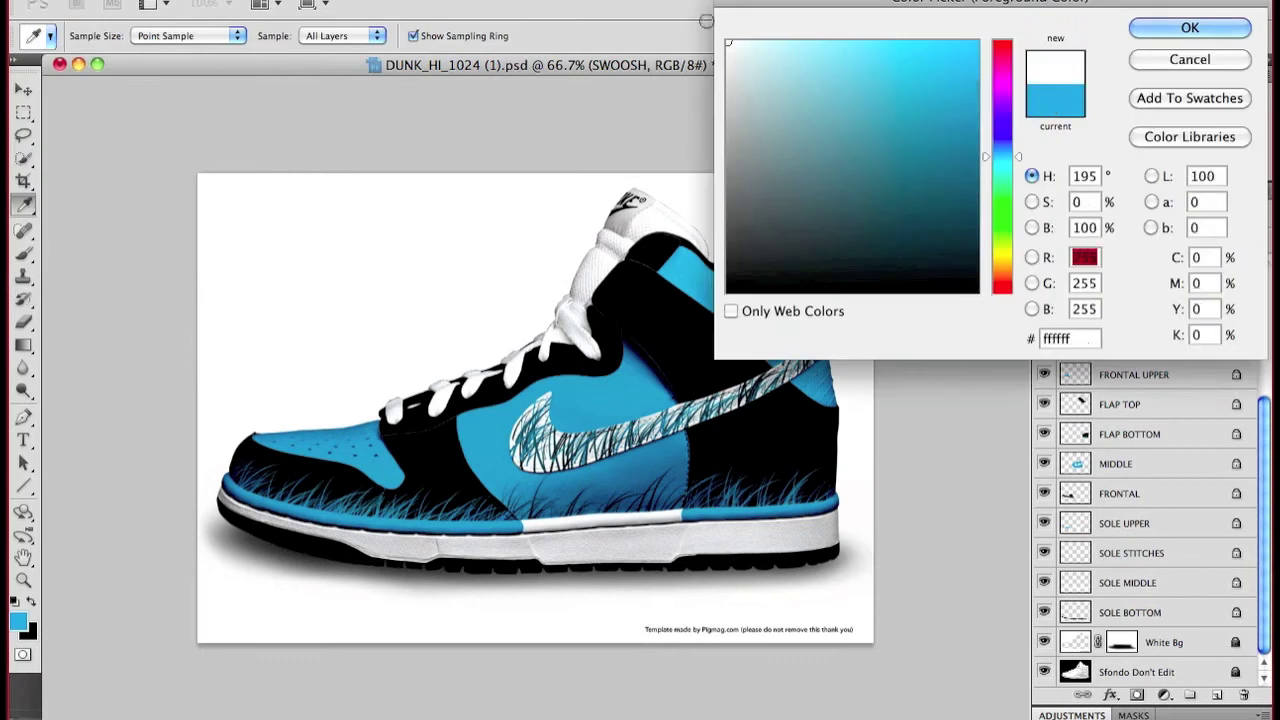
pyautogui.click(1186, 26)
pyautogui.click(101, 36)
pyautogui.doubleClick(108, 268)
pyautogui.moveTo(525, 445)
pyautogui.mouseDown()
pyautogui.moveTo(695, 395)
pyautogui.moveTo(751, 413)
pyautogui.moveTo(835, 342)
pyautogui.mouseUp()
pyautogui.click(92, 38)
pyautogui.scroll(8, 140, 190)
pyautogui.click(140, 172)
pyautogui.moveTo(535, 415)
pyautogui.mouseDown()
pyautogui.moveTo(573, 445)
pyautogui.moveTo(668, 427)
pyautogui.moveTo(831, 336)
pyautogui.mouseUp()
# - Select the 112 px grass blade brush and reduce its size to 57 px
pyautogui.click(98, 40)
pyautogui.scroll(-5, 150, 220)
pyautogui.click(168, 248)
pyautogui.click(91, 90)
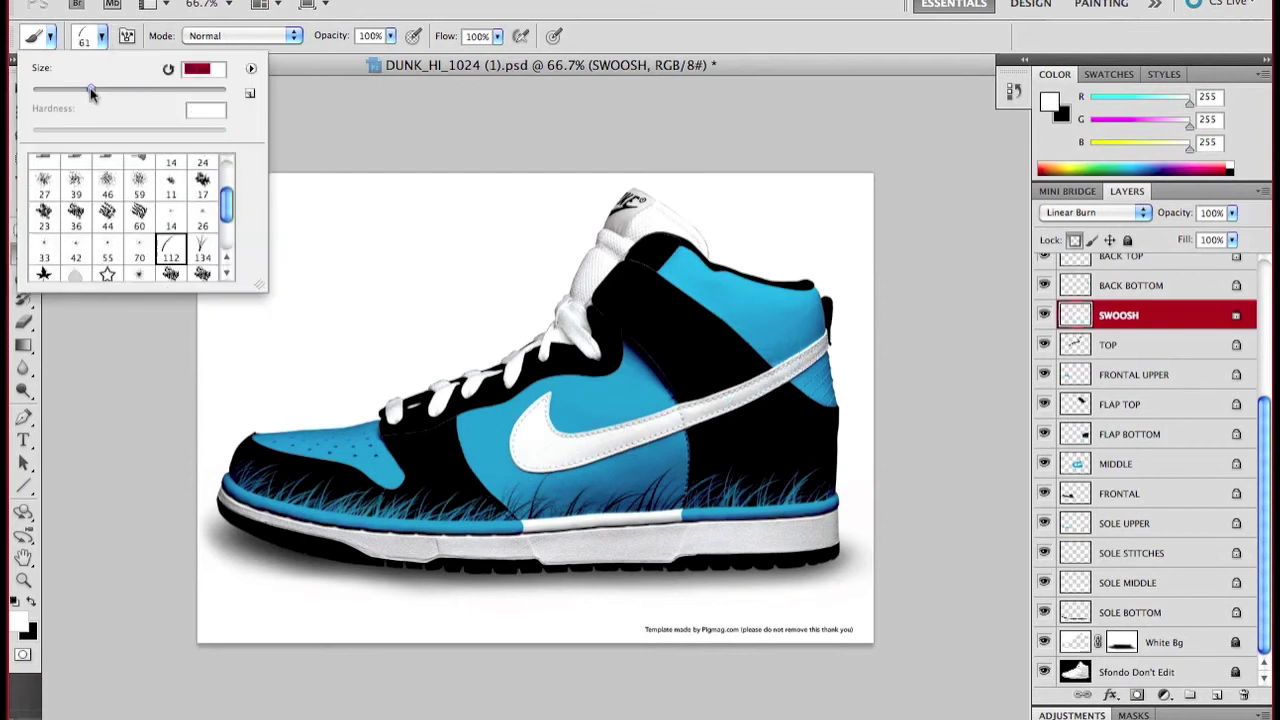
pyautogui.click(250, 93)
pyautogui.press('Return')
# - Undo a trial stroke, set the foreground colour to blue and cover the swoosh with small blue and black grass blades
pyautogui.moveTo(530, 405)
pyautogui.mouseDown()
pyautogui.moveTo(525, 479)
pyautogui.moveTo(587, 469)
pyautogui.moveTo(752, 409)
pyautogui.moveTo(845, 340)
pyautogui.mouseUp()
pyautogui.press('super+z')
pyautogui.click(1054, 101)
pyautogui.moveTo(962, 98); pyautogui.dragTo(984, 67)
pyautogui.click(1166, 31)
pyautogui.moveTo(515, 440)
pyautogui.mouseDown()
pyautogui.moveTo(610, 462)
pyautogui.moveTo(790, 375)
pyautogui.moveTo(840, 335)
pyautogui.mouseUp()
pyautogui.moveTo(720, 390)
pyautogui.mouseDown()
pyautogui.moveTo(540, 407)
pyautogui.moveTo(588, 487)
pyautogui.moveTo(737, 447)
pyautogui.moveTo(799, 407)
pyautogui.moveTo(607, 484)
pyautogui.mouseUp()
# - Set the background colour to white (ffffff) and paint light blue and white grass over the whole swoosh
pyautogui.doubleClick(1062, 114)
pyautogui.moveTo(903, 103); pyautogui.dragTo(686, 12)
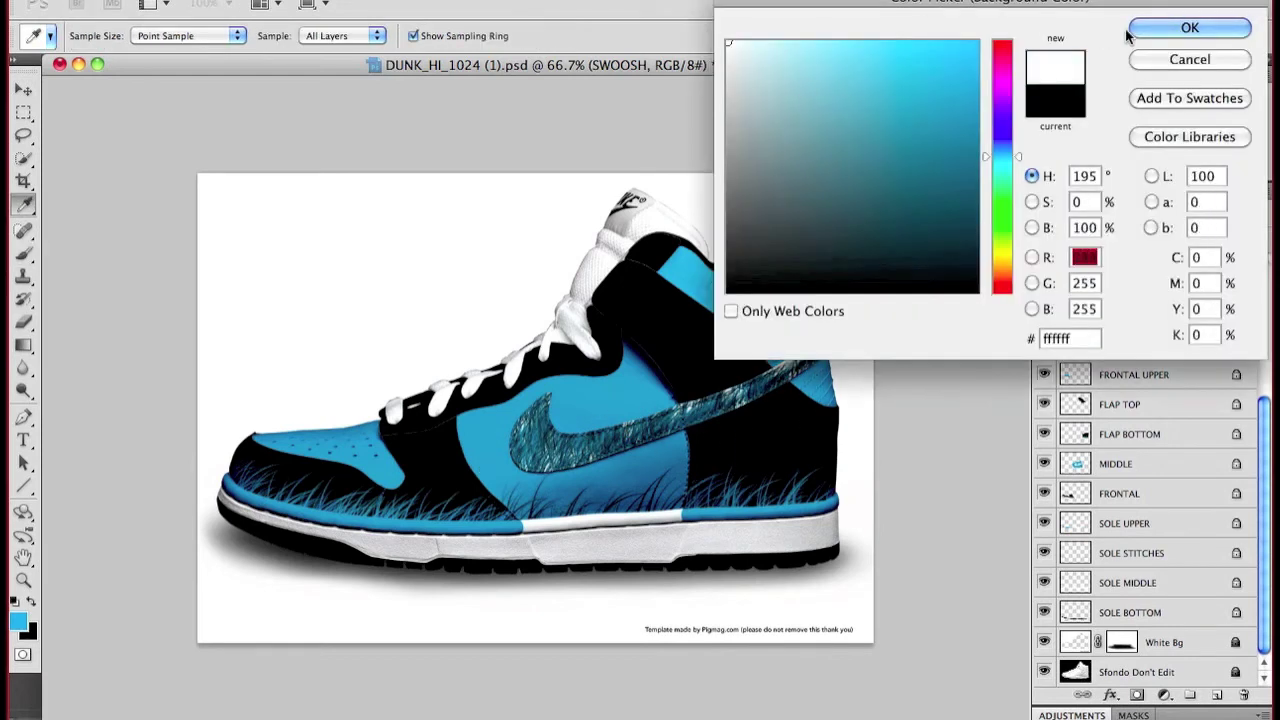
pyautogui.click(1155, 30)
pyautogui.moveTo(812, 352)
pyautogui.mouseDown()
pyautogui.moveTo(738, 402)
pyautogui.moveTo(645, 435)
pyautogui.moveTo(565, 445)
pyautogui.moveTo(525, 420)
pyautogui.moveTo(540, 455)
pyautogui.moveTo(530, 445)
pyautogui.mouseUp()
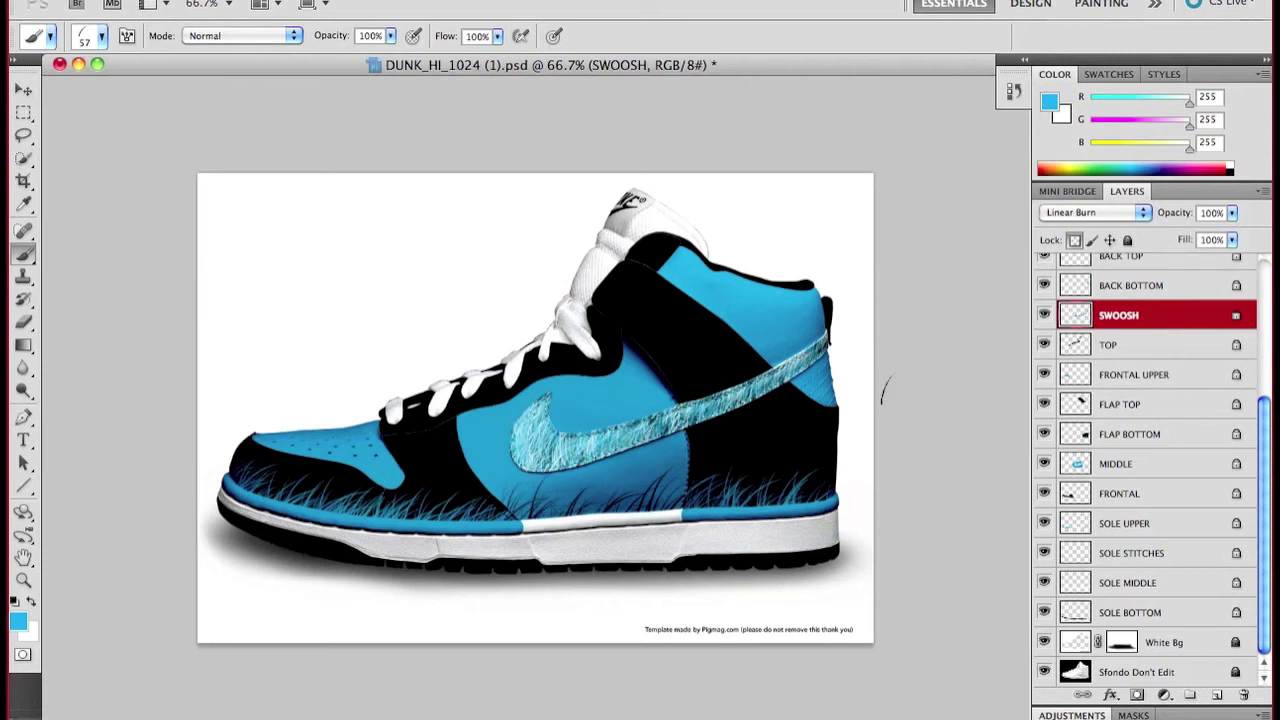
# - Paint light blue and white grass over the shoe's tongue on the TONGUE layer
pyautogui.scroll(5, 1143, 374)
pyautogui.click(1143, 357)
pyautogui.moveTo(572, 295)
pyautogui.mouseDown()
pyautogui.moveTo(595, 250)
pyautogui.moveTo(690, 240)
pyautogui.mouseUp()
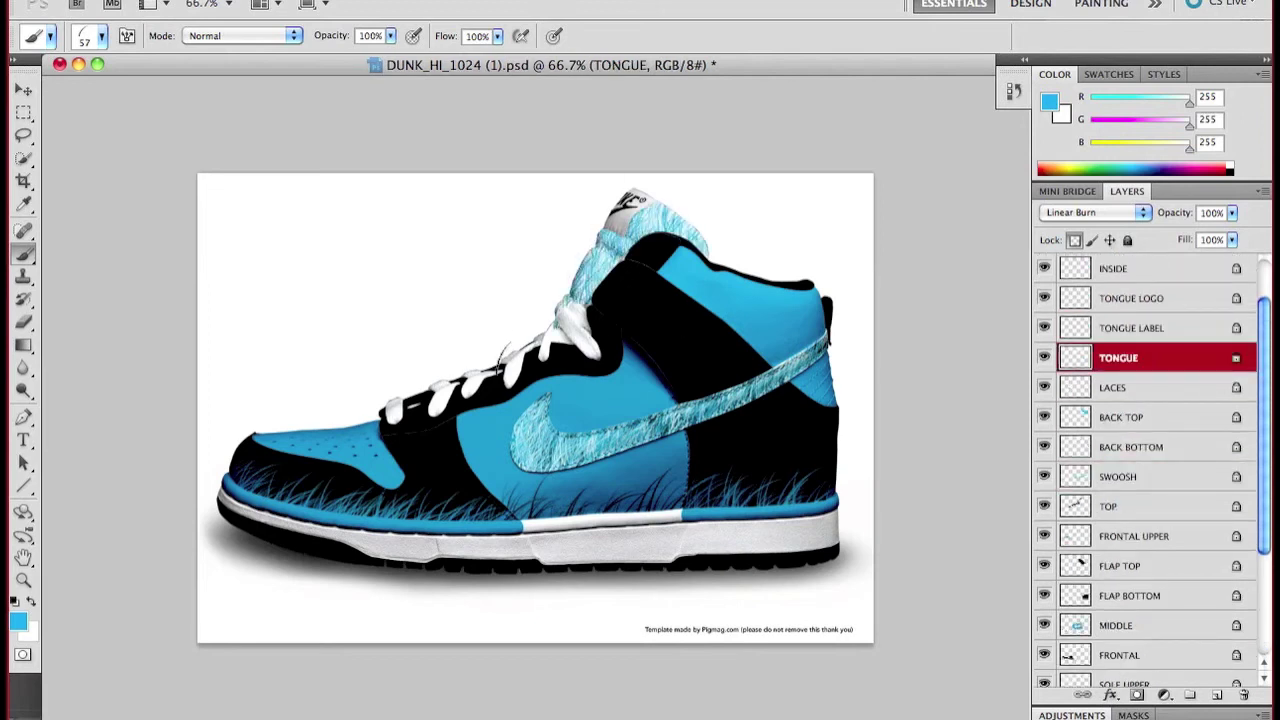
pyautogui.moveTo(612, 276); pyautogui.dragTo(627, 247)
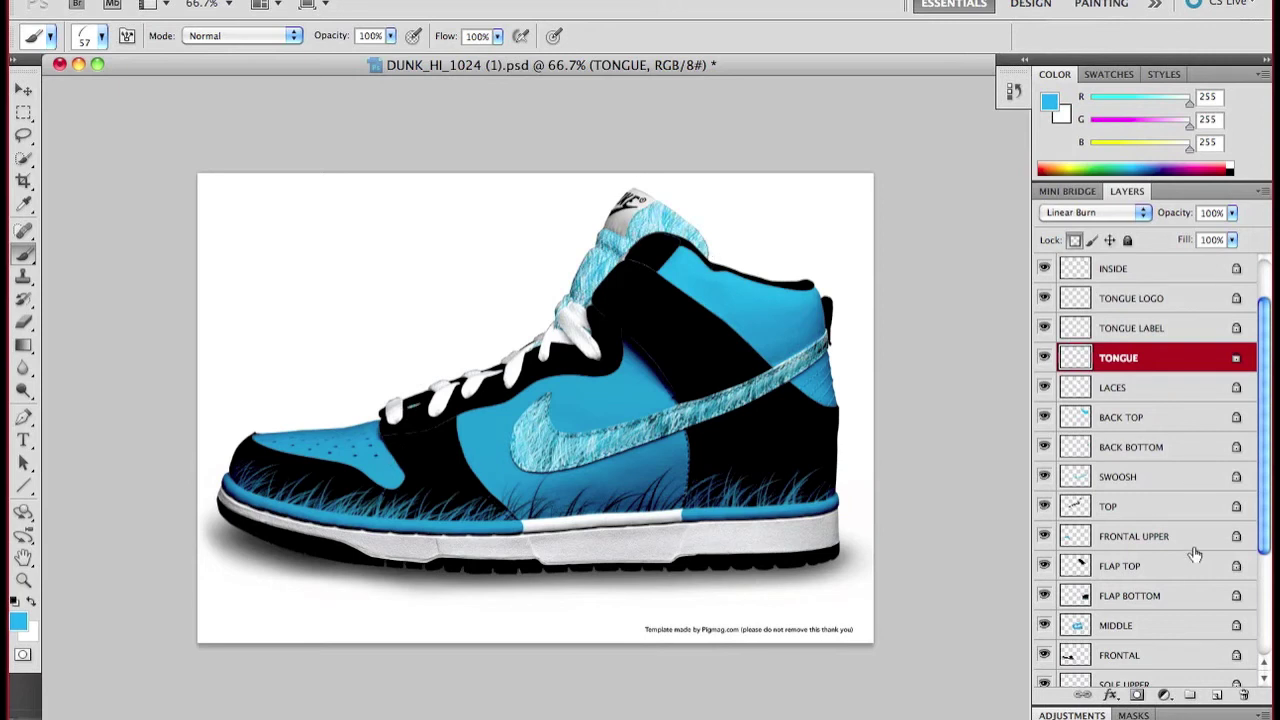
# - Set the foreground colour to black and paint the entire SOLE UPPER strip with a 57 px hard round brush
pyautogui.scroll(-5, 1195, 555)
pyautogui.doubleClick(1050, 104)
pyautogui.moveTo(775, 262); pyautogui.dragTo(683, 312)
pyautogui.click(1221, 29)
pyautogui.click(1127, 523)
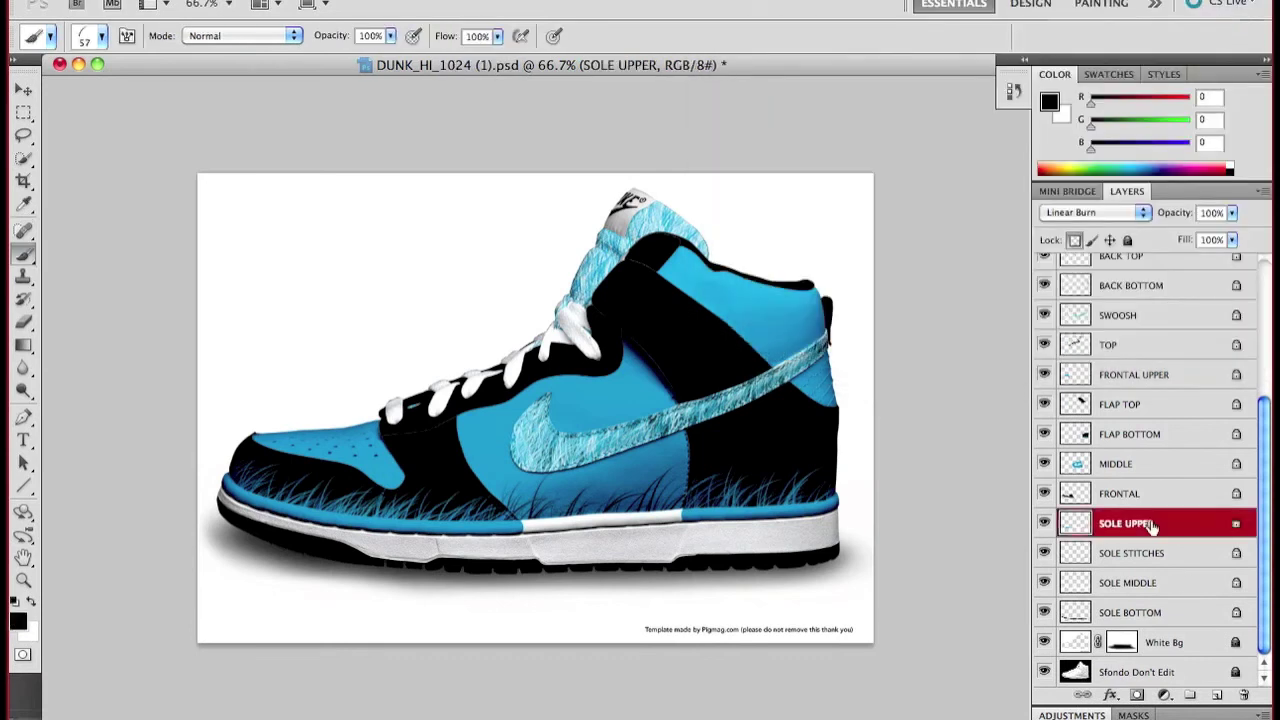
pyautogui.click(101, 36)
pyautogui.click(80, 172)
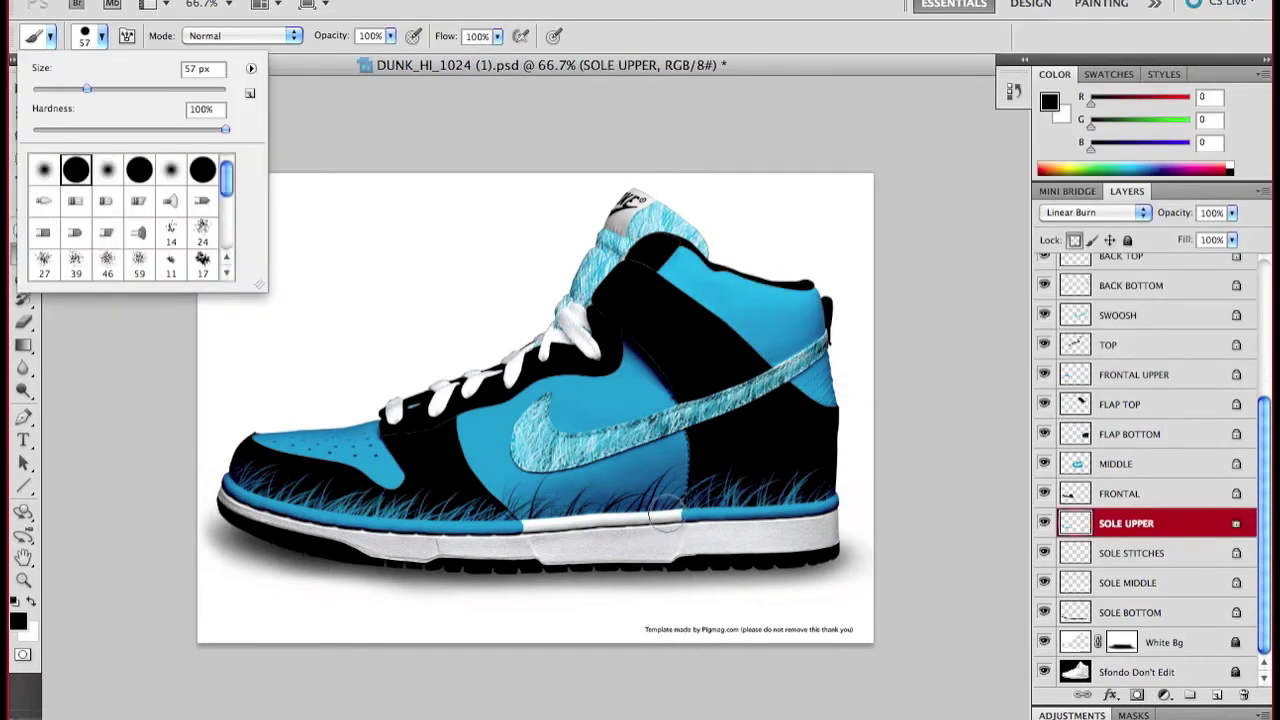
pyautogui.moveTo(667, 517); pyautogui.dragTo(538, 527)
pyautogui.moveTo(228, 478)
pyautogui.mouseDown()
pyautogui.moveTo(270, 508)
pyautogui.moveTo(838, 512)
pyautogui.mouseUp()
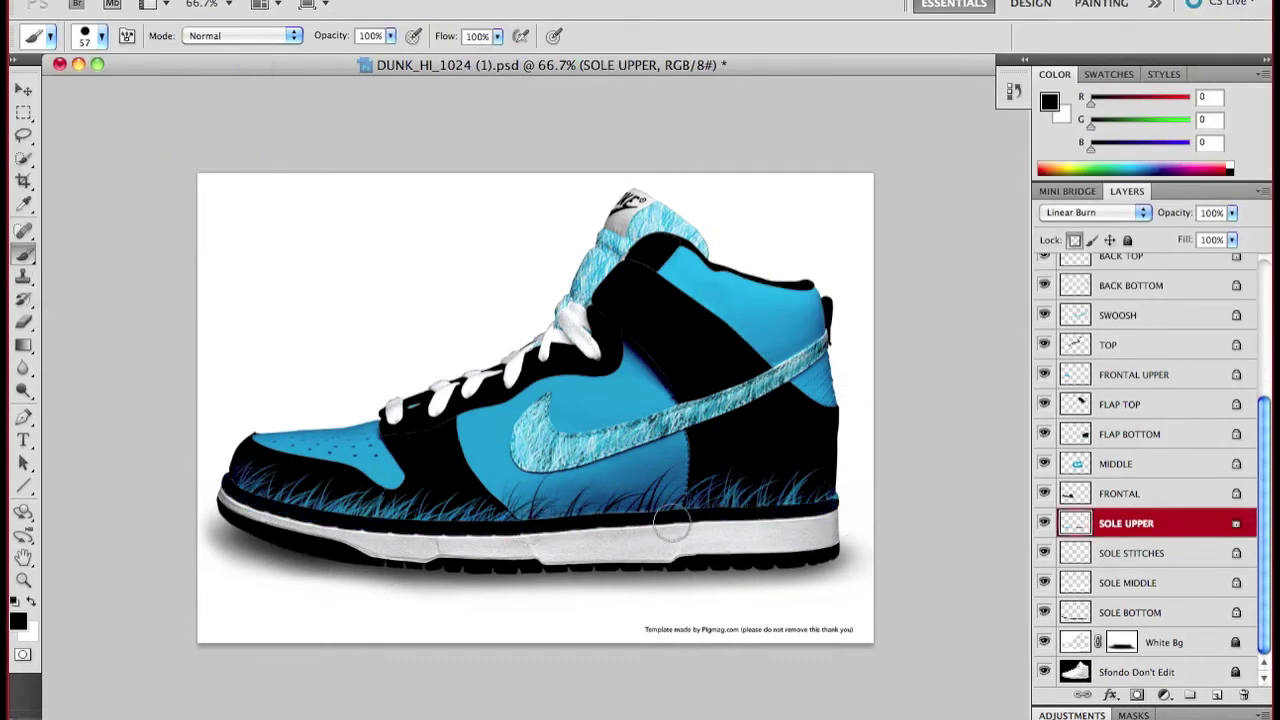
# - Paint black grass along the white midsole on the SOLE MIDDLE layer with the 134 px grass brush
pyautogui.click(1150, 590)
pyautogui.click(101, 40)
pyautogui.scroll(-5, 174, 219)
pyautogui.click(204, 207)
pyautogui.moveTo(280, 501)
pyautogui.mouseDown()
pyautogui.moveTo(473, 529)
pyautogui.moveTo(814, 514)
pyautogui.moveTo(699, 554)
pyautogui.moveTo(511, 555)
pyautogui.mouseUp()
pyautogui.press('super+z')
pyautogui.moveTo(341, 548); pyautogui.dragTo(408, 560)
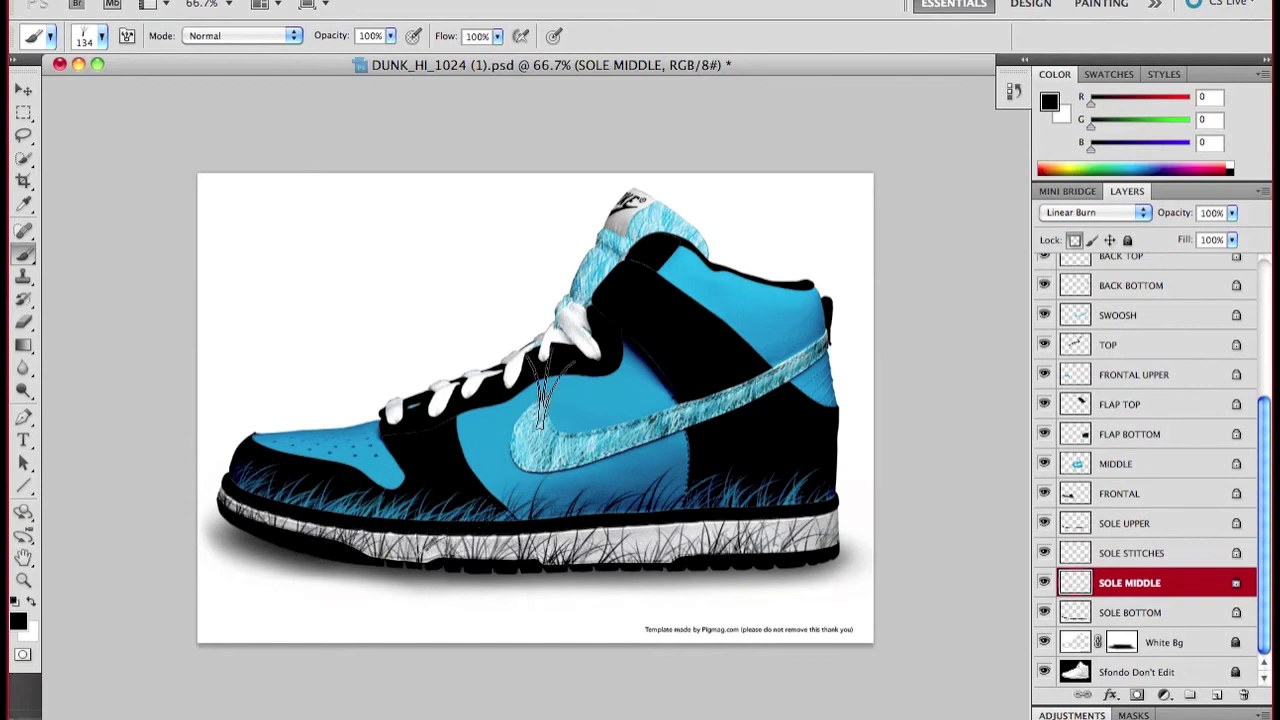
# - Try painting black grass over the shoelaces on the LACES layer
pyautogui.scroll(7, 1149, 420)
pyautogui.click(1143, 446)
pyautogui.moveTo(585, 335); pyautogui.dragTo(546, 331)
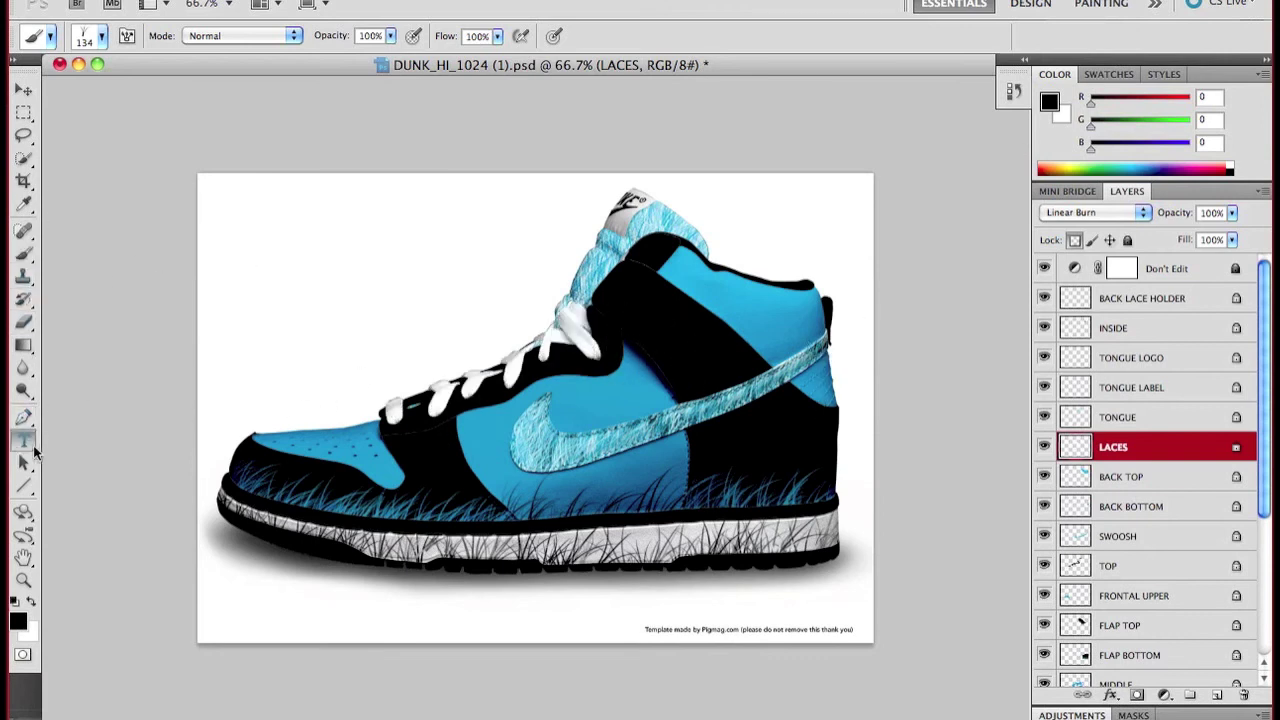
# - Add a text box reading "LiMiTs GFX" and move it onto the blue ankle panel
pyautogui.click(21, 160)
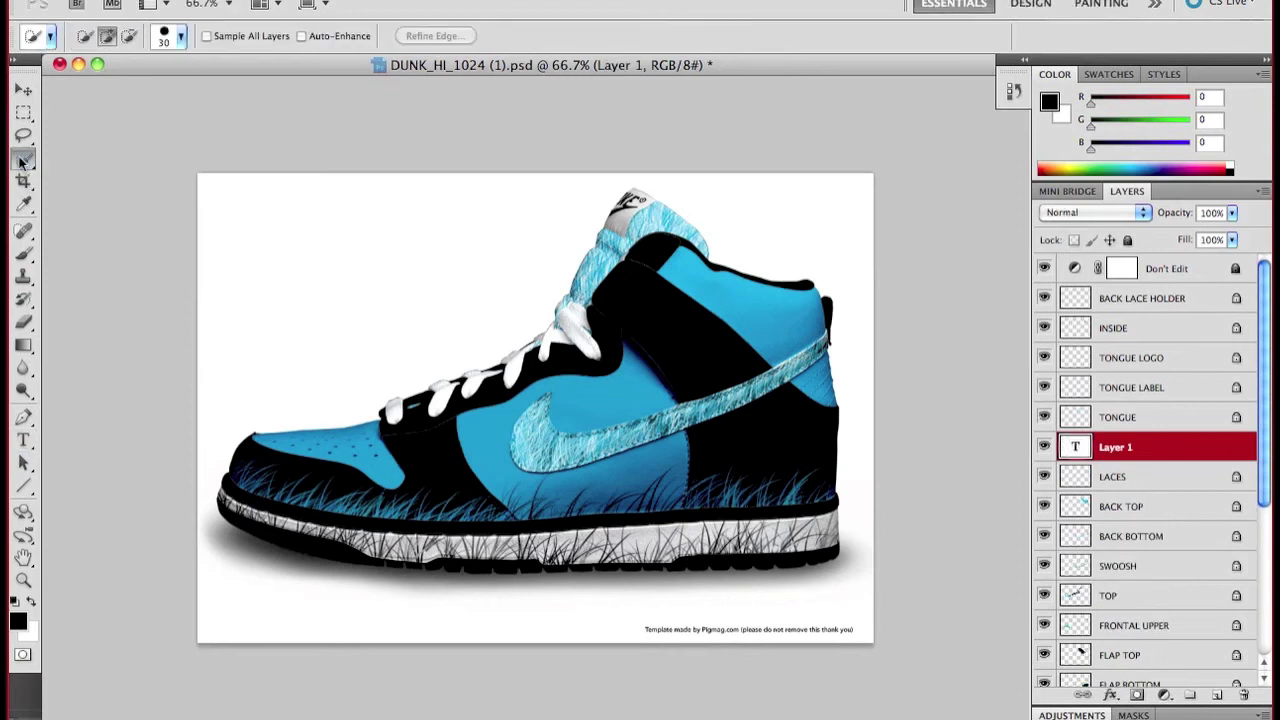
pyautogui.click(24, 442)
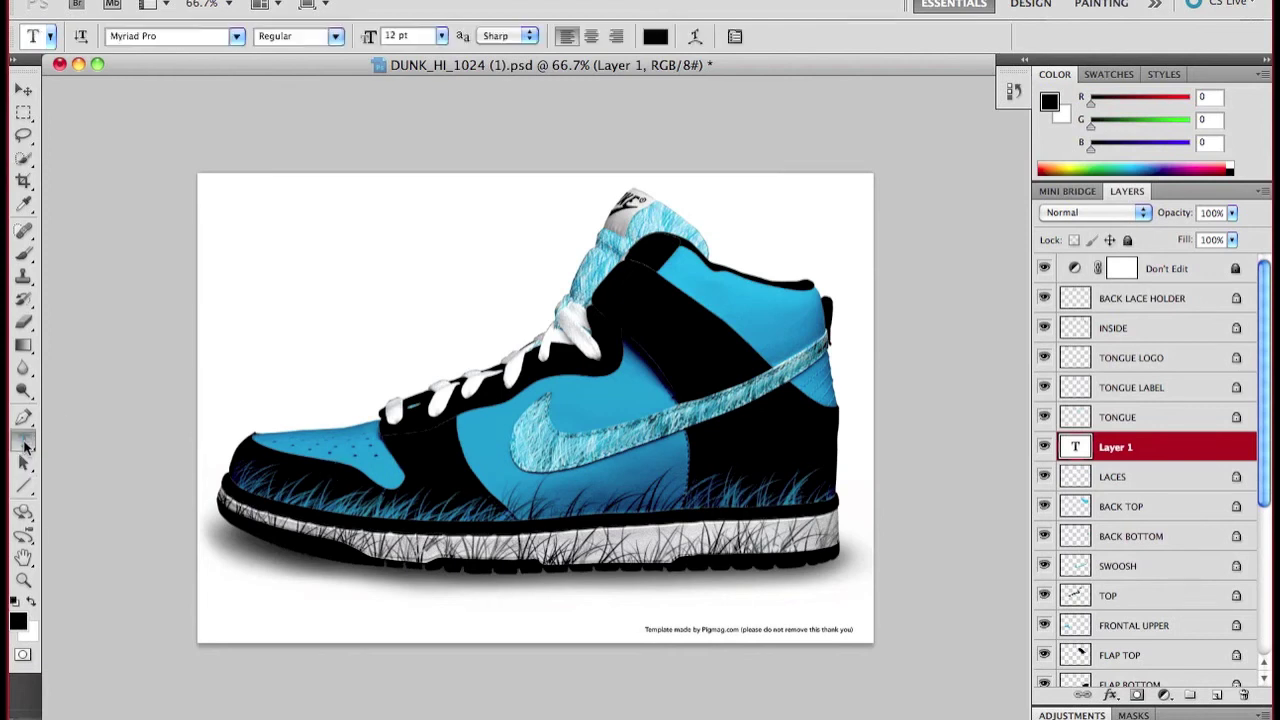
pyautogui.moveTo(294, 350); pyautogui.dragTo(520, 400)
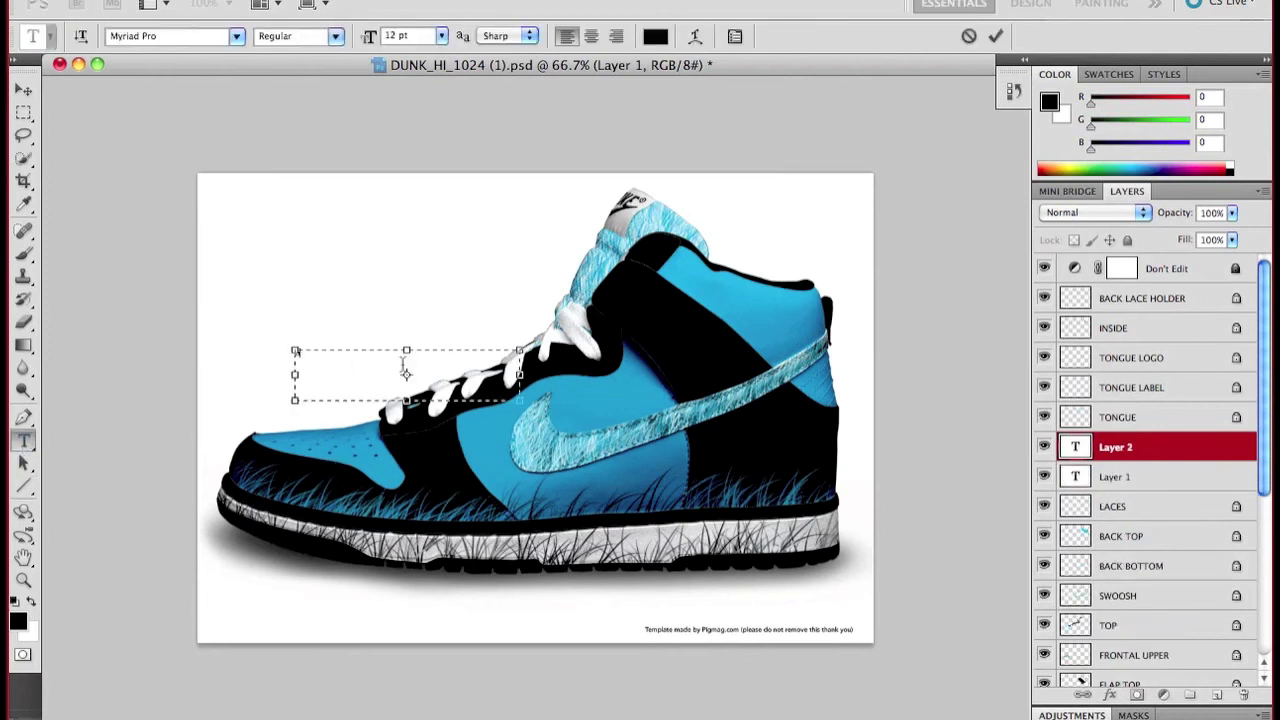
pyautogui.moveTo(407, 321); pyautogui.dragTo(760, 240)
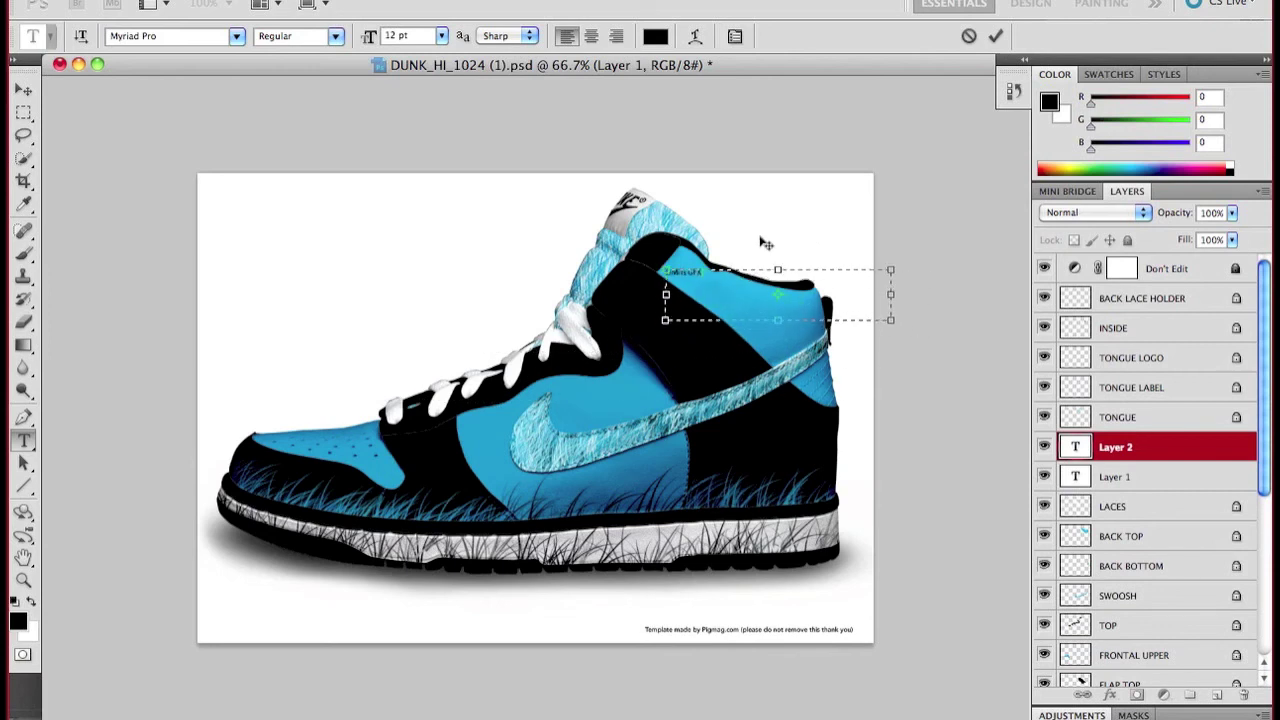
# - Set the "LiMiTs GFX" text to 36 pt in the Abberancy font
pyautogui.click(441, 35)
pyautogui.click(416, 192)
pyautogui.click(441, 35)
pyautogui.click(416, 207)
pyautogui.click(335, 38)
pyautogui.click(205, 35)
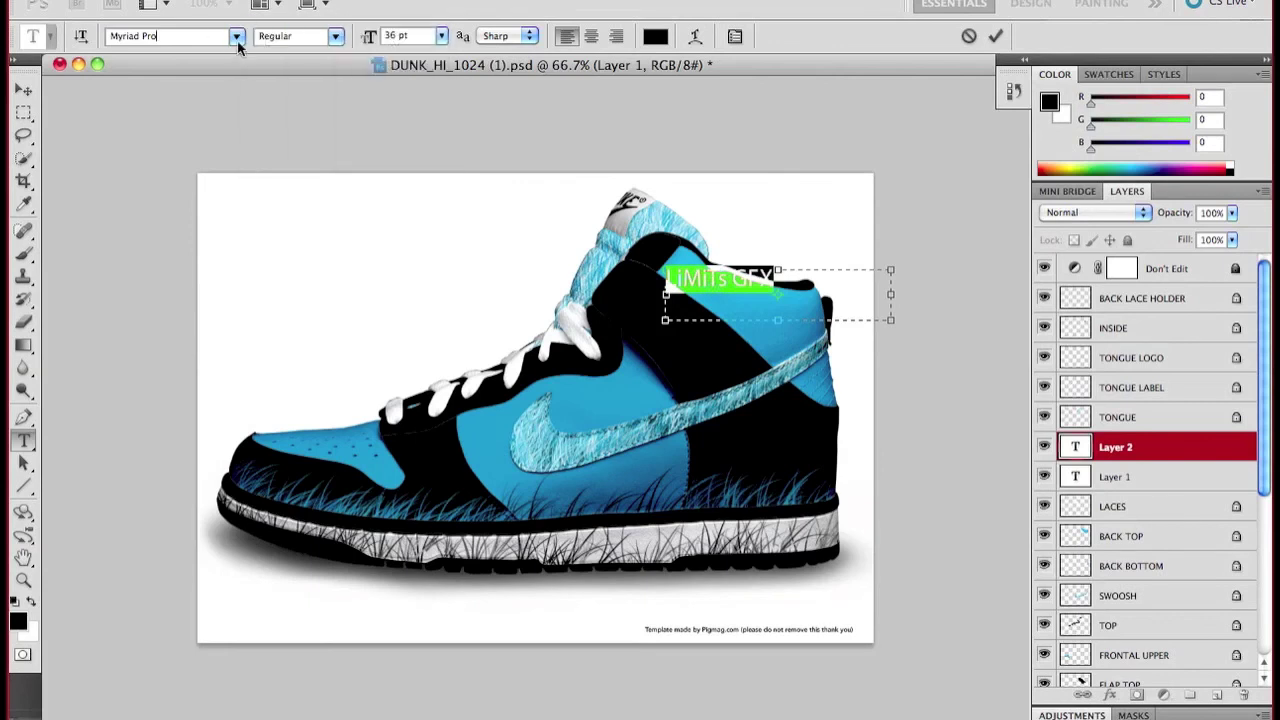
pyautogui.click(237, 40)
pyautogui.scroll(10, 237, 48)
pyautogui.scroll(10, 267, 197)
pyautogui.click(320, 37)
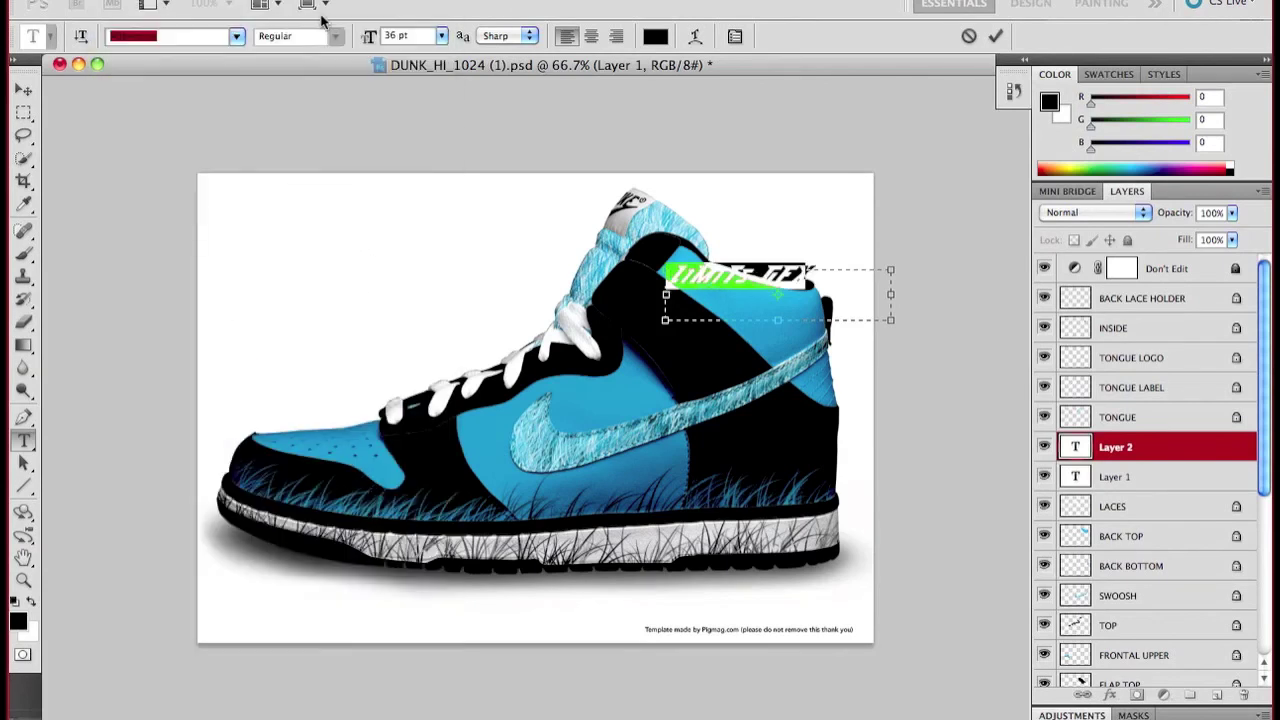
# - Rotate the "LiMiTs GFX" text to slope down along the blue ankle panel and commit its placement
pyautogui.moveTo(899, 327); pyautogui.dragTo(820, 448)
pyautogui.moveTo(694, 239); pyautogui.dragTo(683, 250)
pyautogui.moveTo(751, 455); pyautogui.dragTo(742, 449)
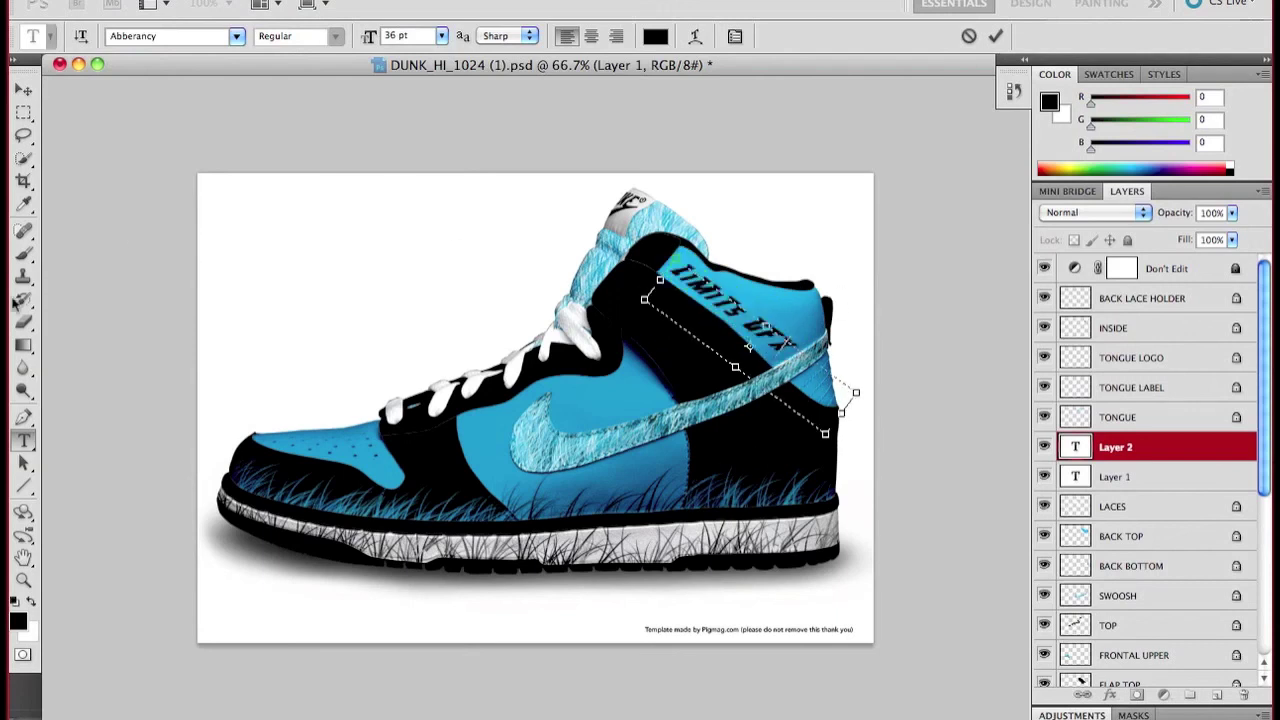
pyautogui.click(24, 90)
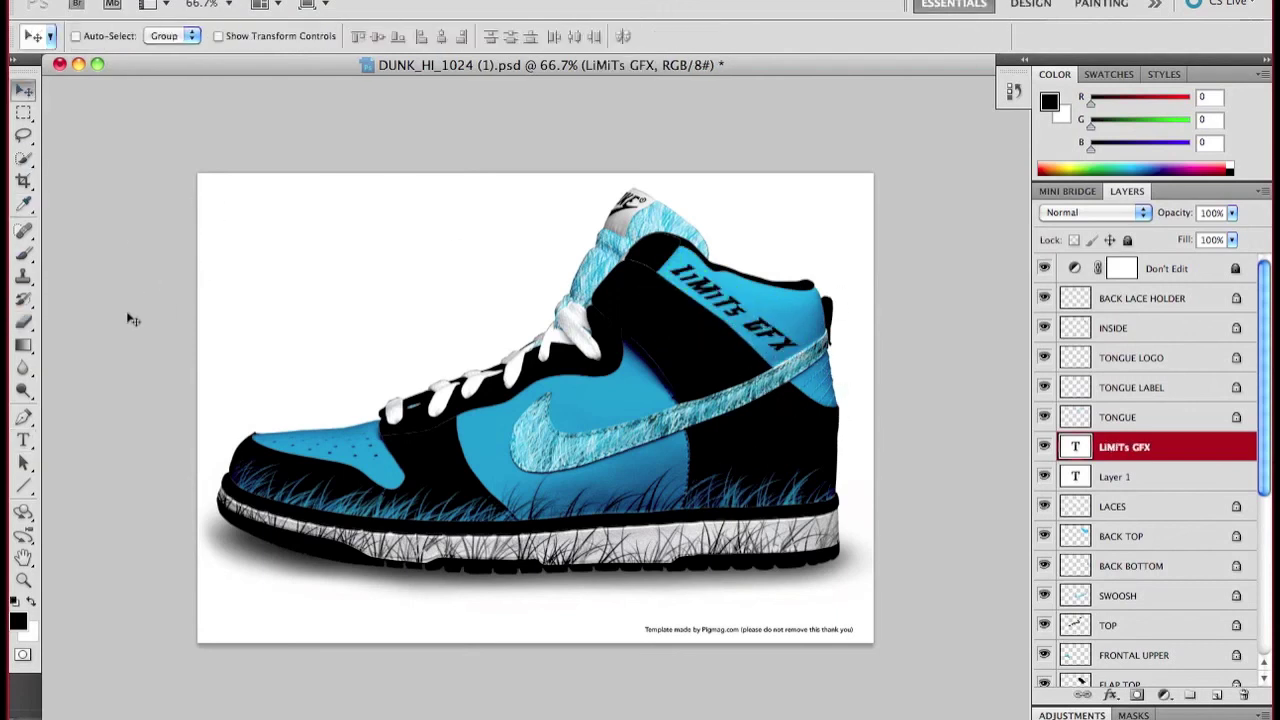
pyautogui.click(668, 688)
pyautogui.write('Do you like it?')
pyautogui.press('Return')
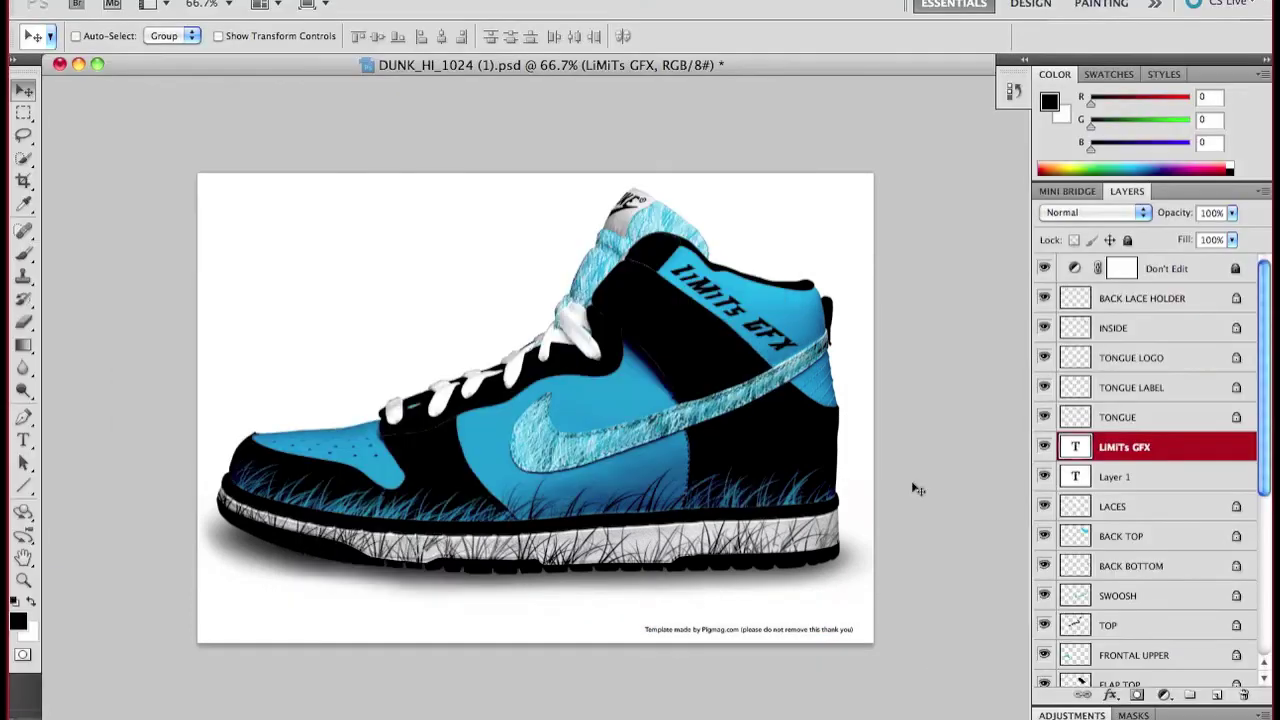